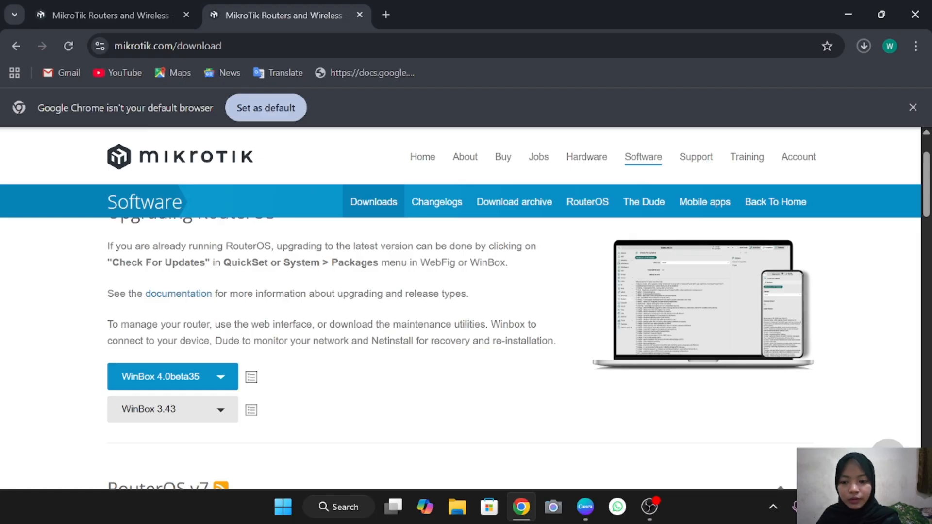
# Start downloading the Cloud Hosted Router raw disk image, then open a new browser tab
pyautogui.scroll(-10, 466, 315)
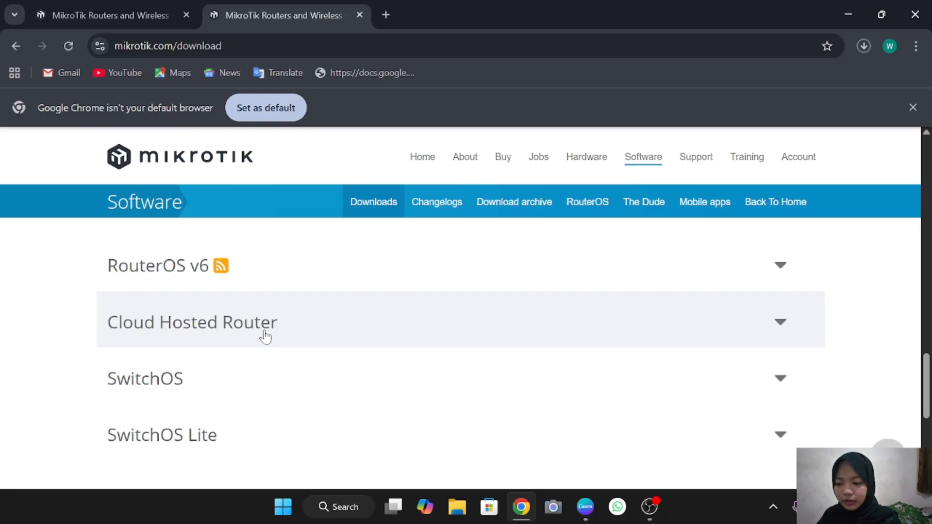
pyautogui.click(265, 334)
pyautogui.scroll(-1, 260, 334)
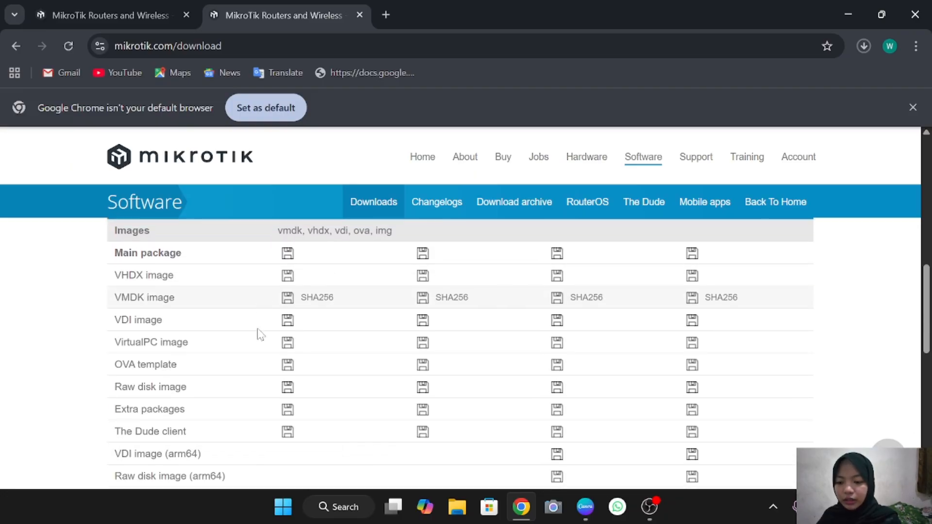
pyautogui.scroll(-1, 260, 333)
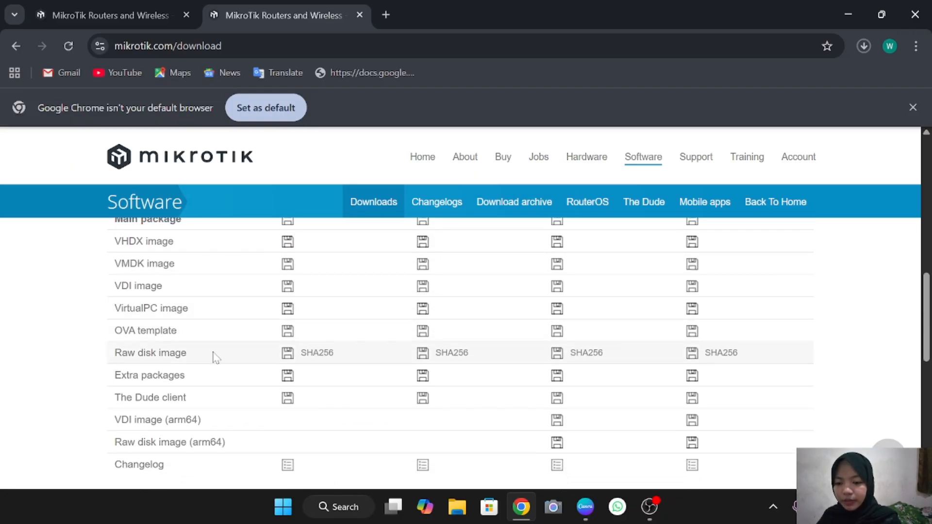
pyautogui.click(286, 353)
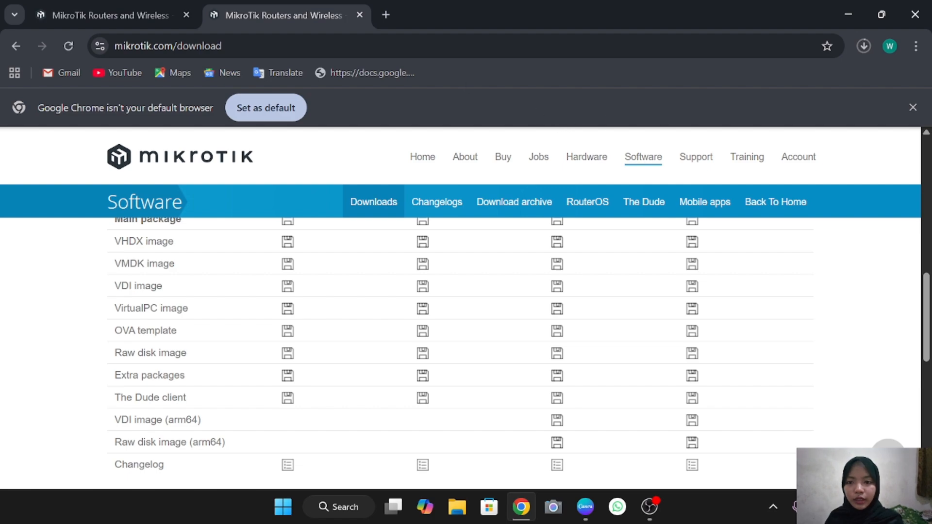
pyautogui.click(388, 14)
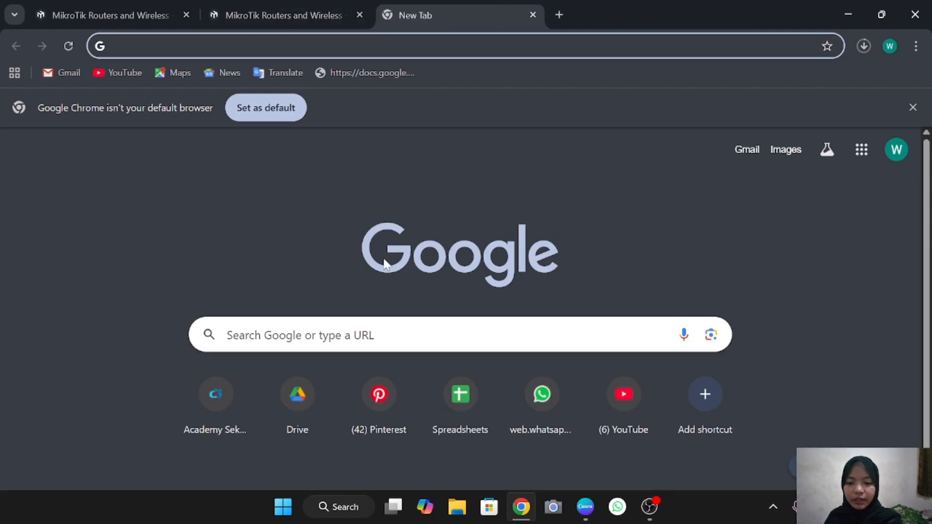
# Search Google for 'win-scp'
pyautogui.click(388, 334)
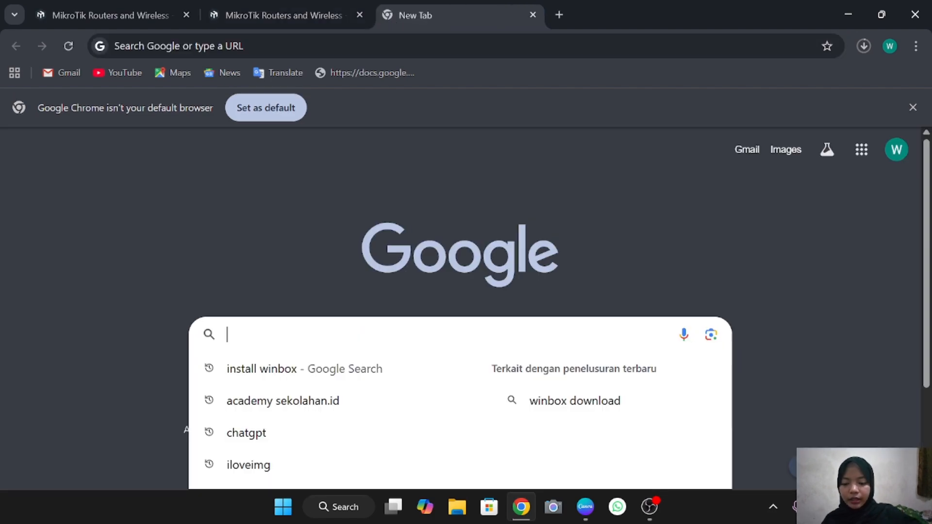
pyautogui.write('winscp')
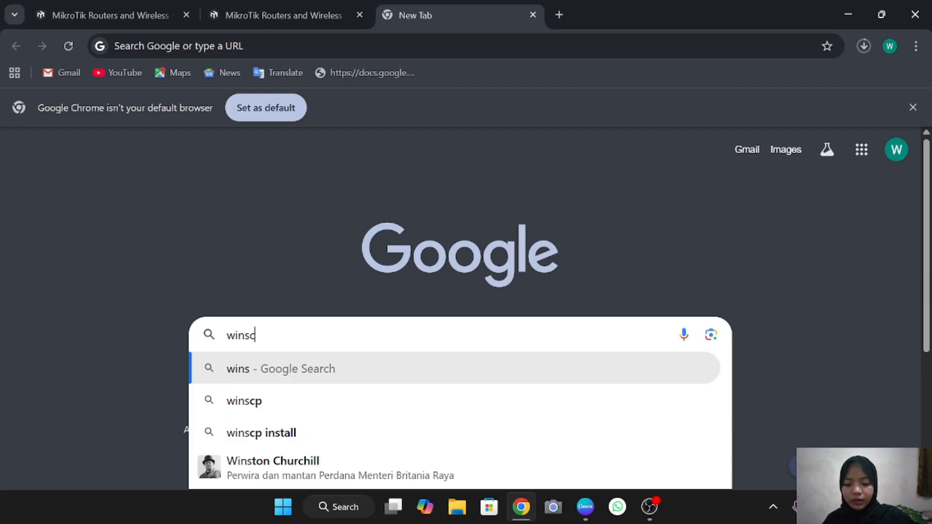
pyautogui.press('Left')
pyautogui.press('Left')
pyautogui.press('Left')
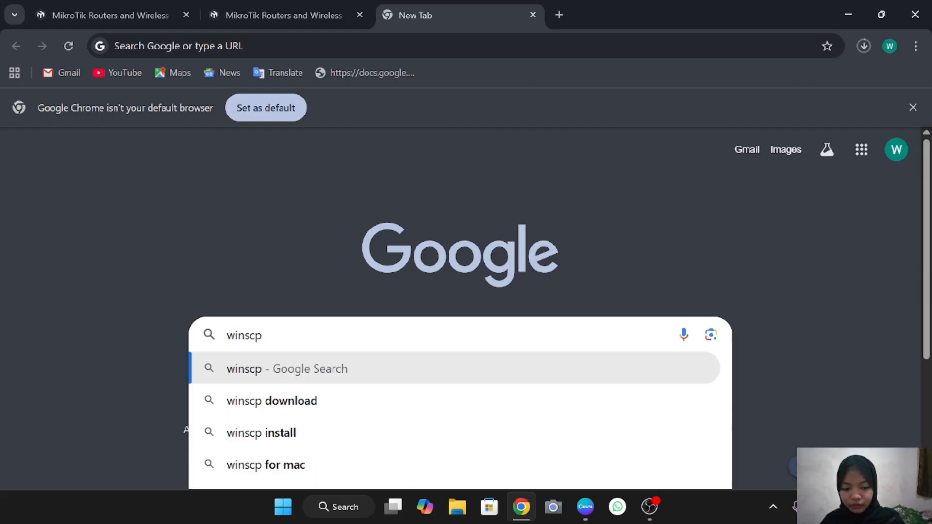
pyautogui.write('-')
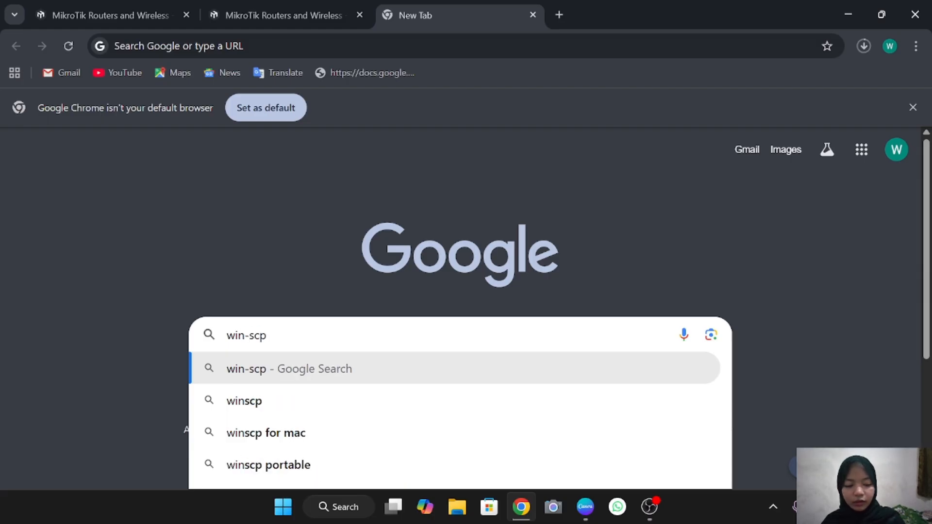
pyautogui.press('Return')
# Download the WinSCP 6.5.4 installer from the official site and check the downloads list
pyautogui.click(265, 336)
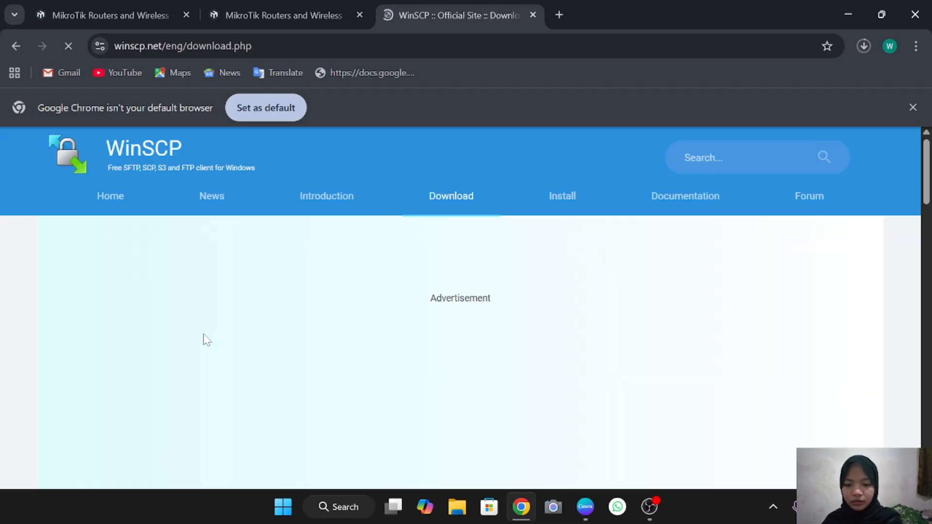
pyautogui.scroll(-10, 328, 375)
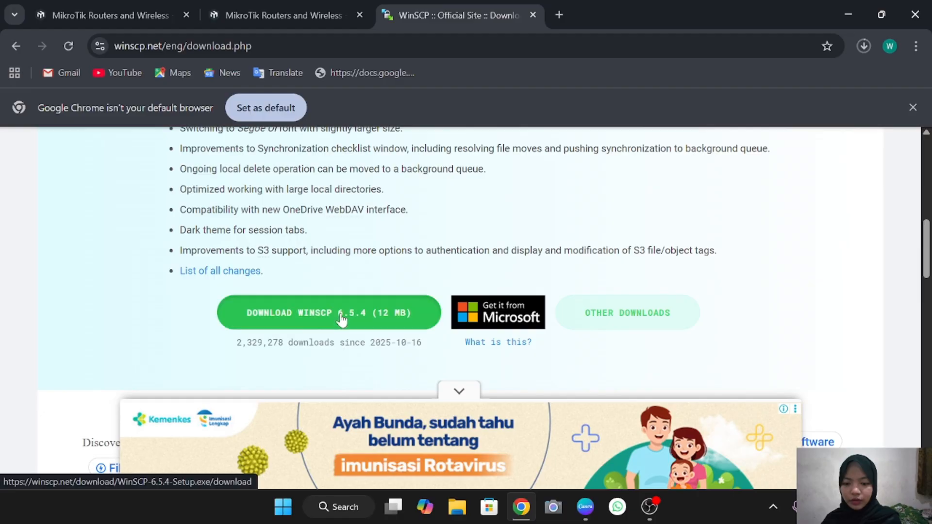
pyautogui.click(343, 315)
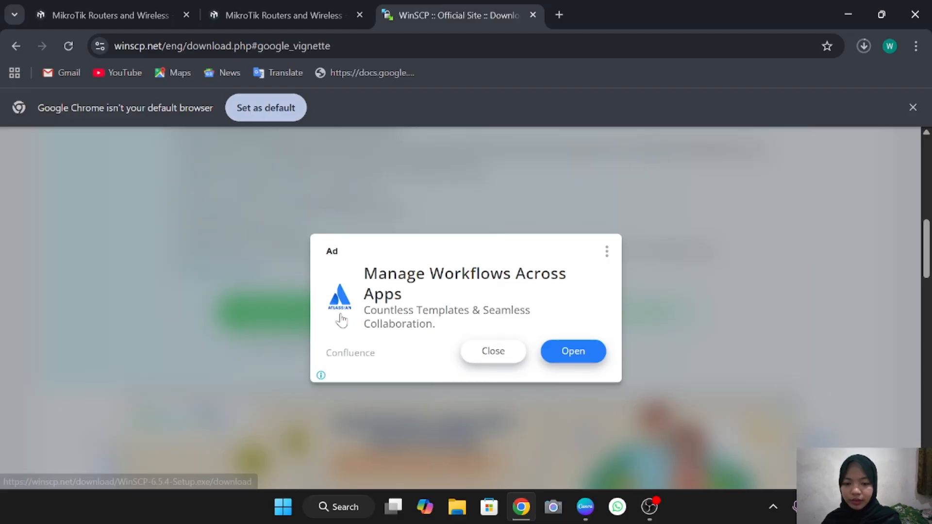
pyautogui.click(493, 351)
pyautogui.click(866, 48)
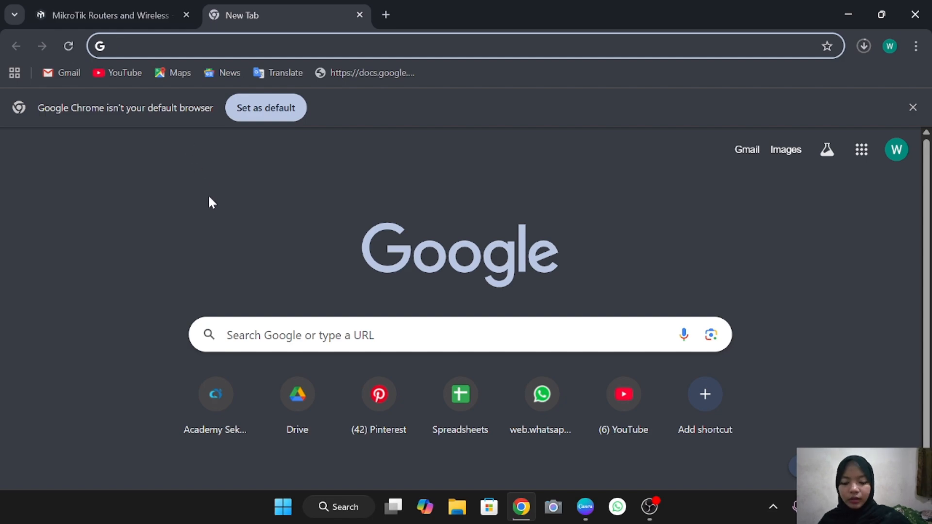
# From pnetlab.com/pages/download, download PNET_4.2.10.ova via Google Drive despite the virus-scan warning
pyautogui.write('htt')
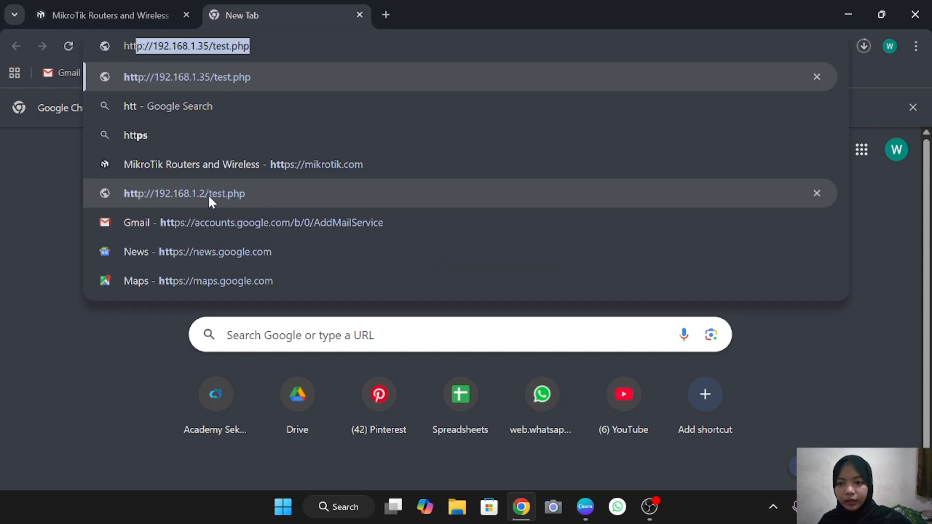
pyautogui.write('ps:')
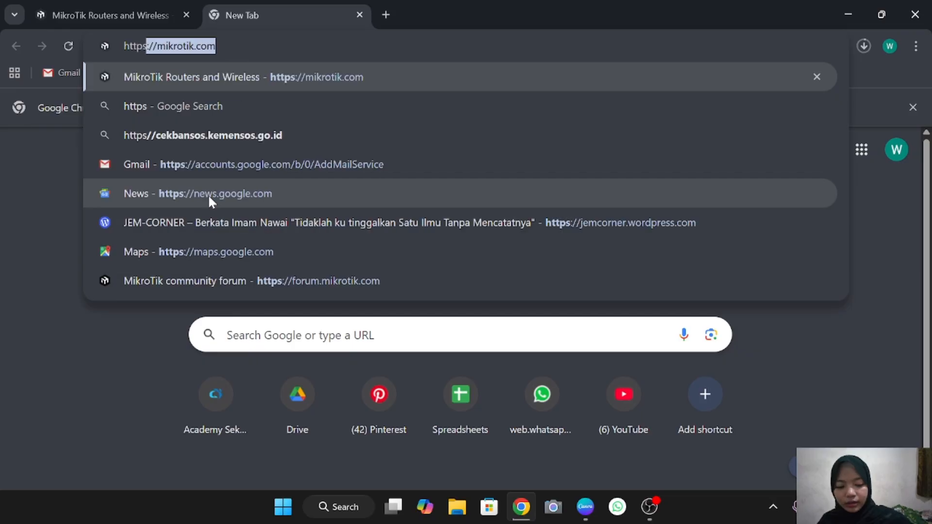
pyautogui.write('//')
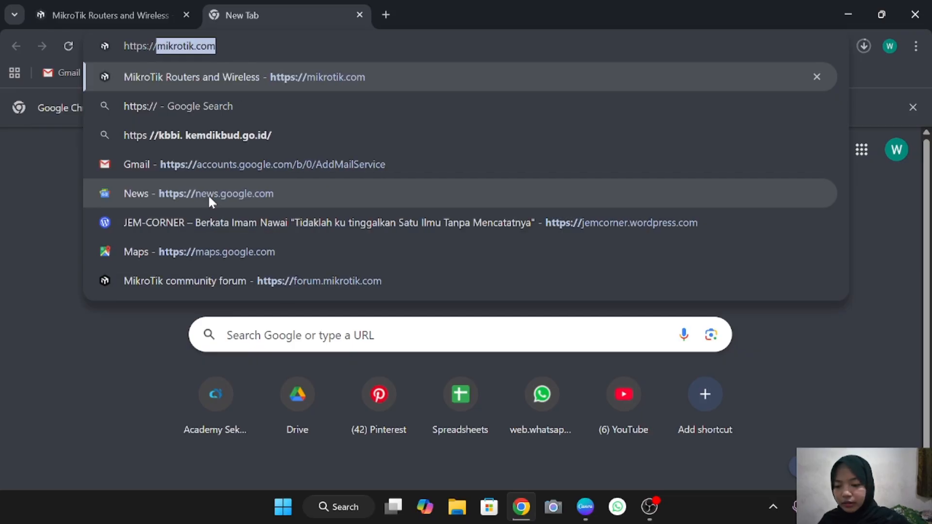
pyautogui.write('pnet')
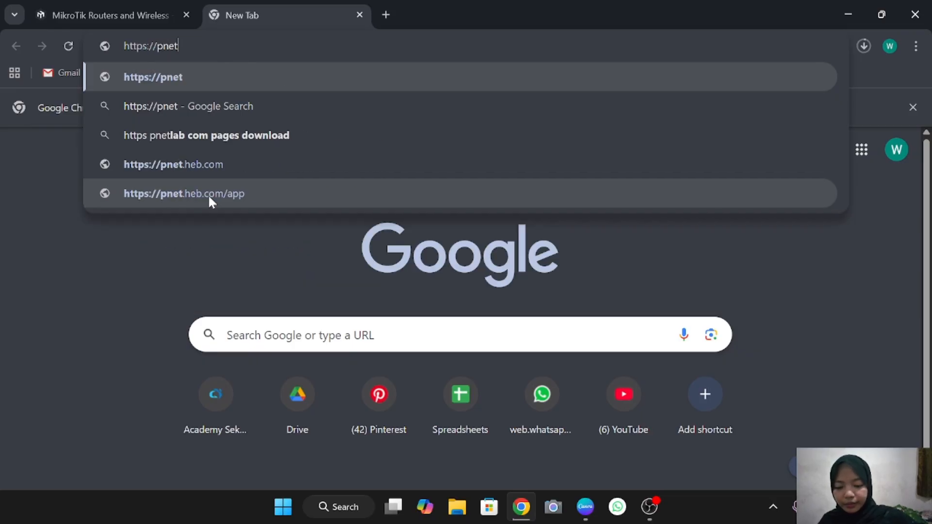
pyautogui.write('lab.')
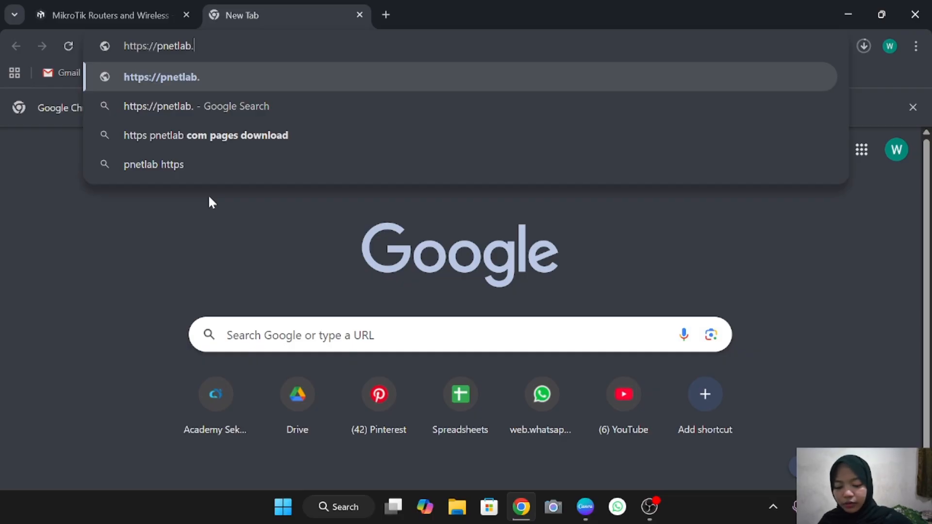
pyautogui.write('com')
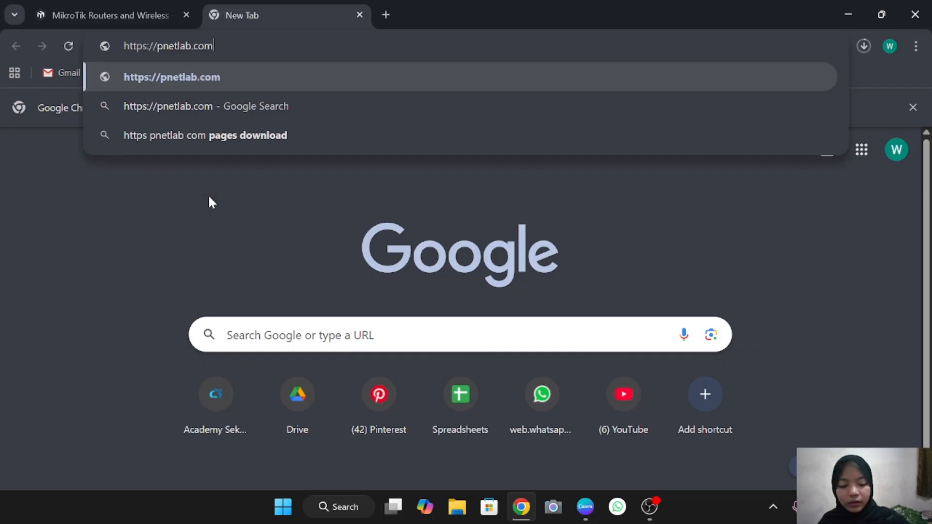
pyautogui.write('/pa')
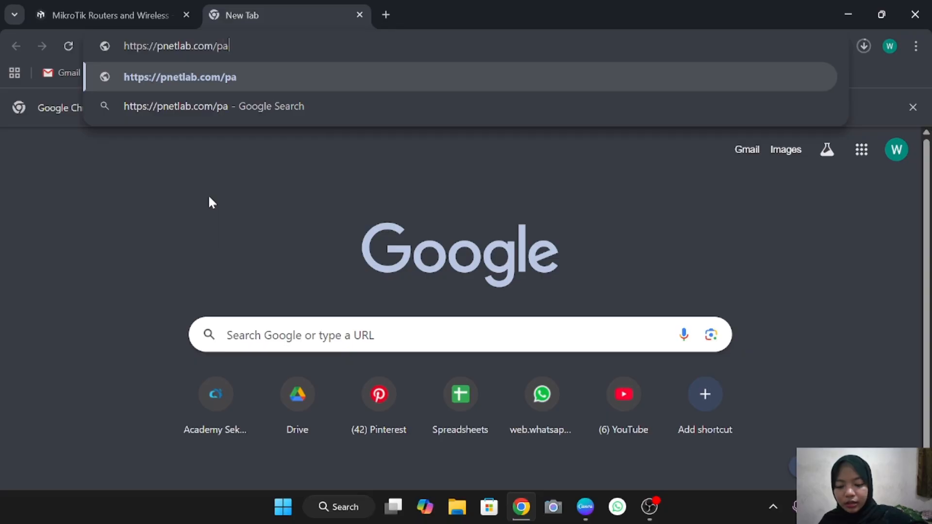
pyautogui.write('ges/')
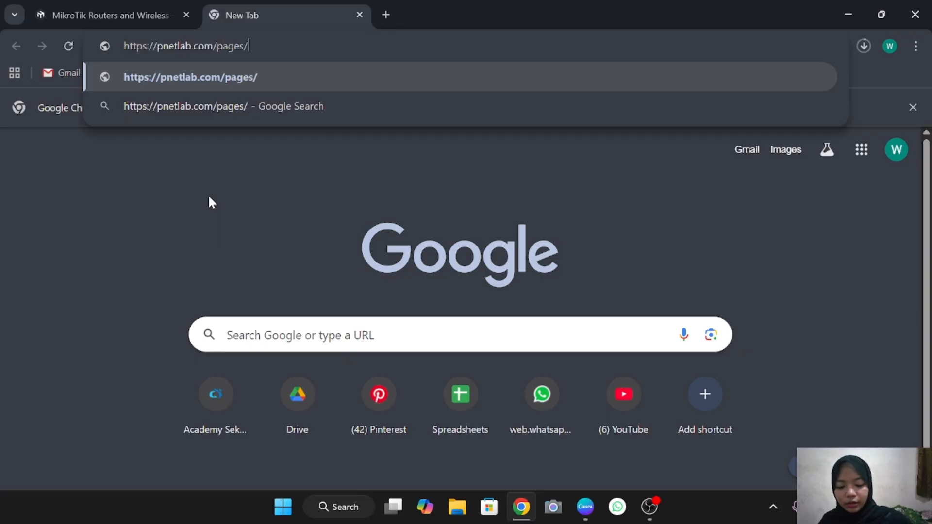
pyautogui.write('downlo')
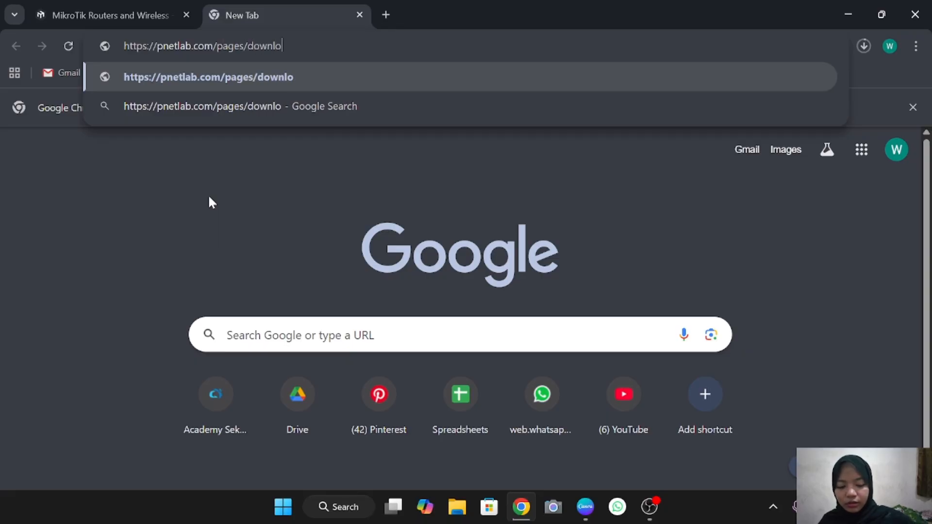
pyautogui.write('ad')
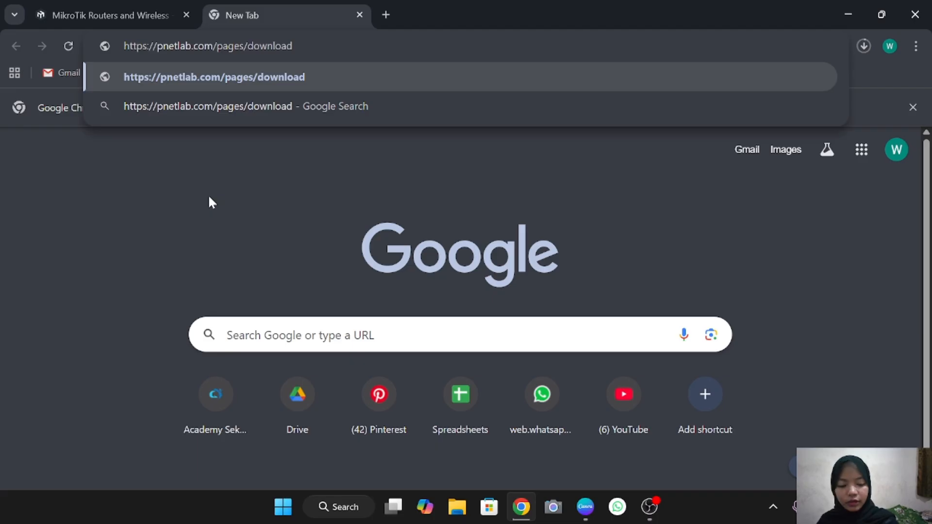
pyautogui.press('Return')
pyautogui.scroll(-10, 214, 318)
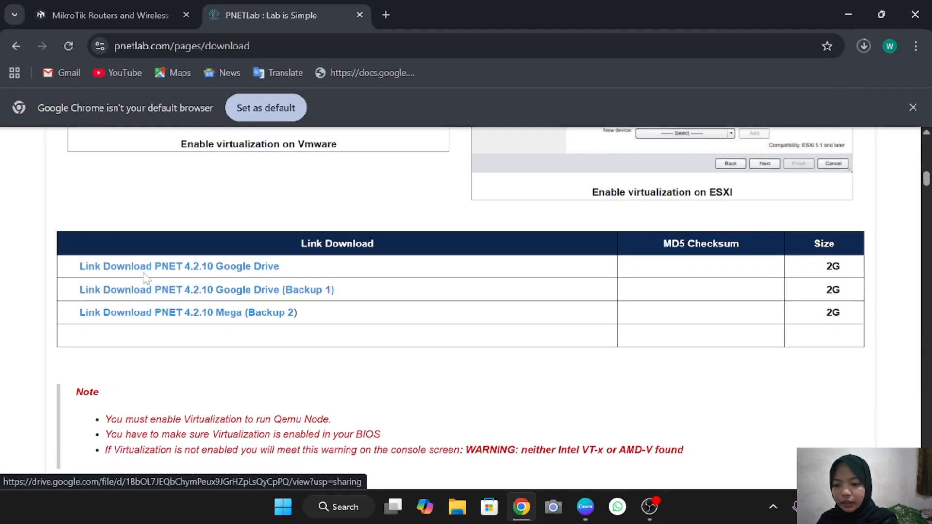
pyautogui.click(259, 267)
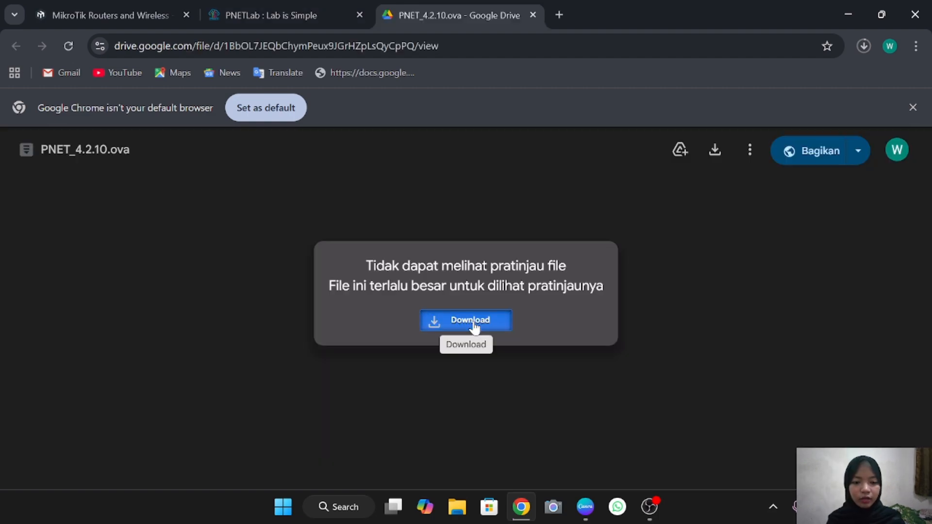
pyautogui.click(472, 318)
pyautogui.click(372, 266)
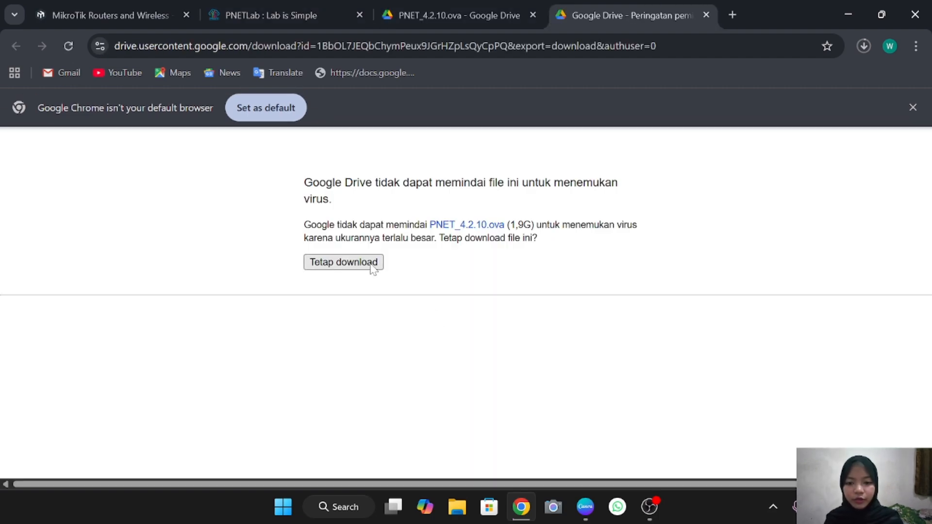
# Check the PNET_4.2.10.ova download and select PNET_4.2.10 in the USB drive's LAB SID folder
pyautogui.click(864, 46)
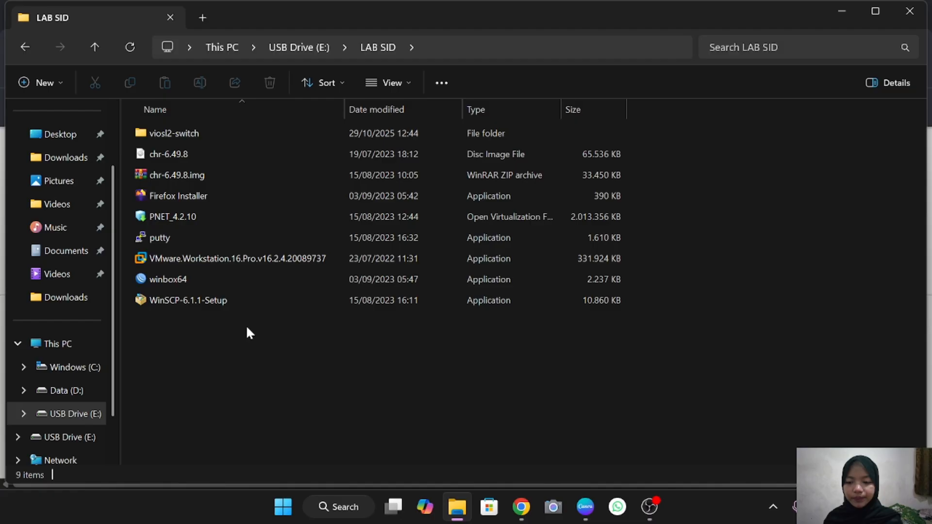
pyautogui.click(238, 218)
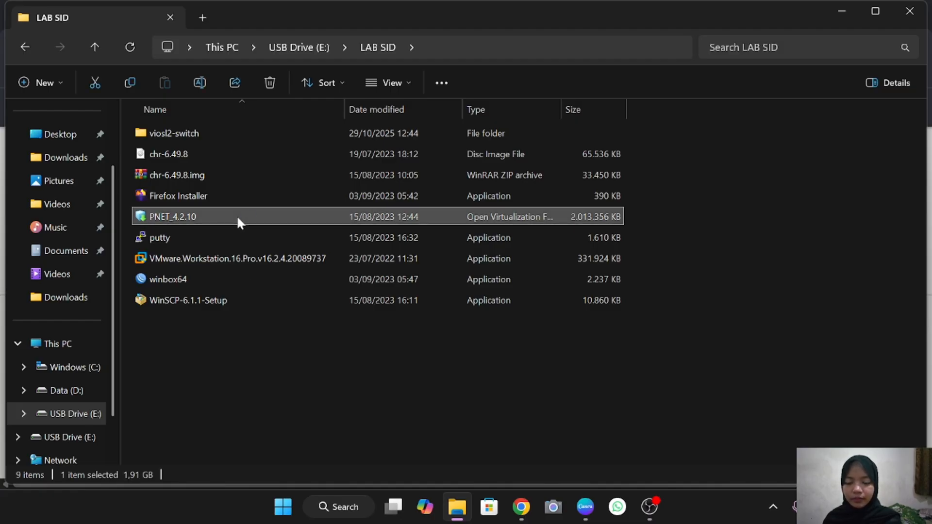
# Import the PNET_4.2.10 appliance as a new virtual machine named 'PNET WULAN'
pyautogui.doubleClick(237, 218)
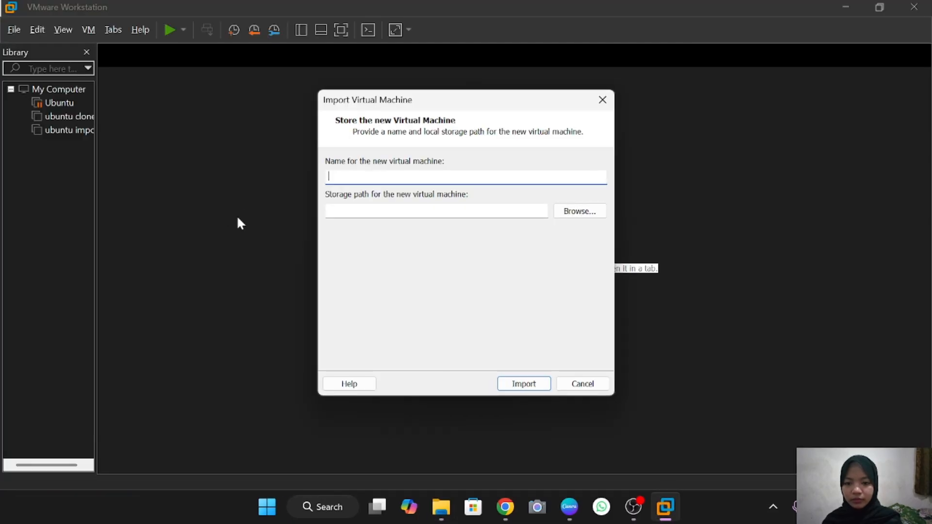
pyautogui.write('P')
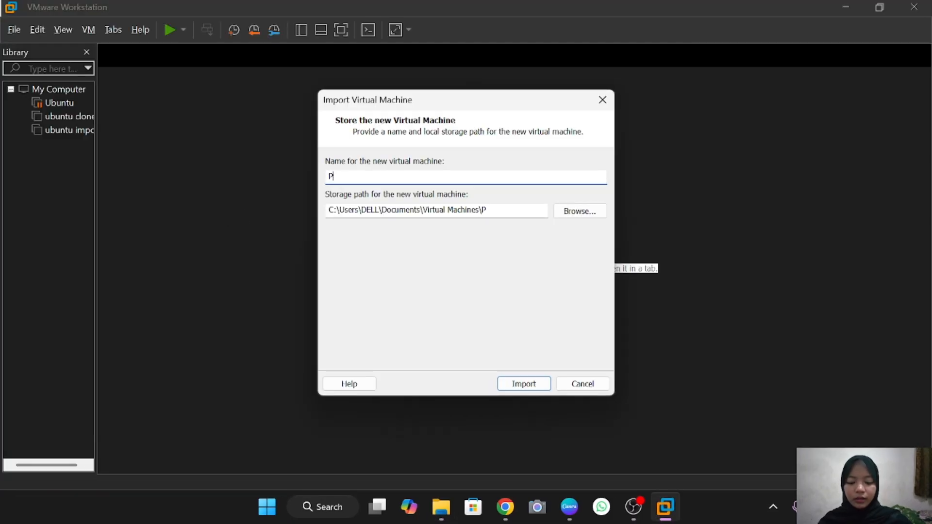
pyautogui.write('NET ')
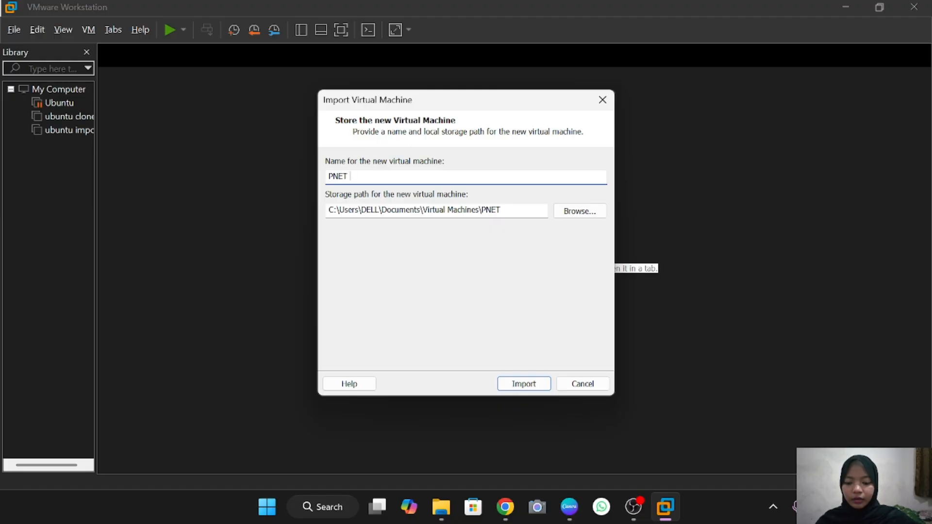
pyautogui.write('WULAN')
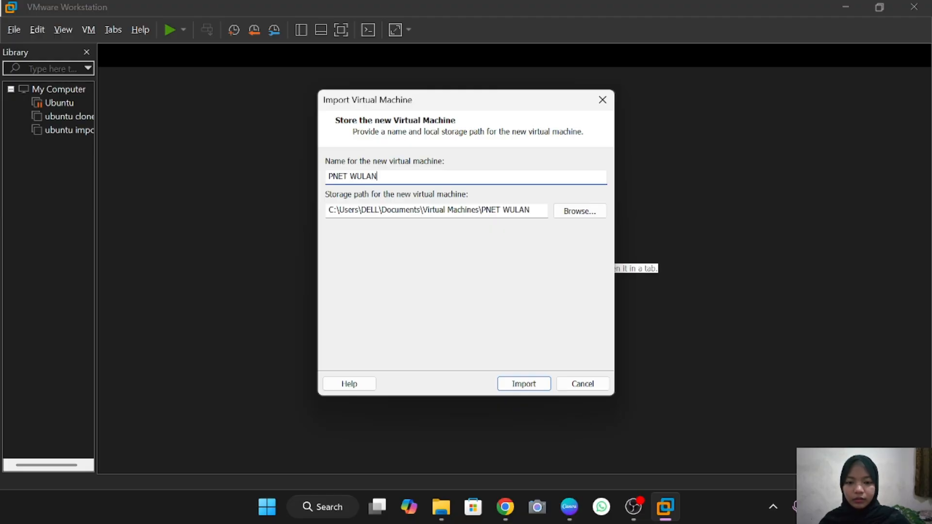
pyautogui.click(522, 382)
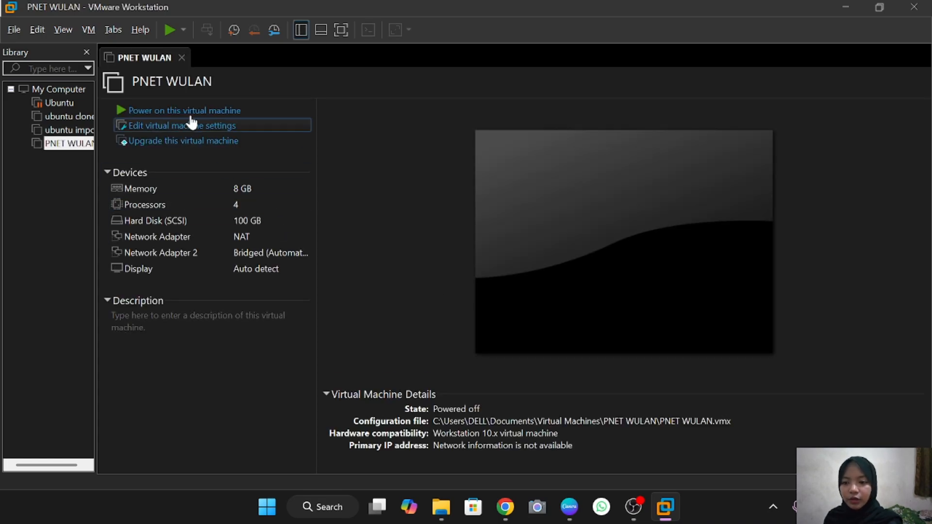
# Power on PNET WULAN and log in to its console as root
pyautogui.click(189, 111)
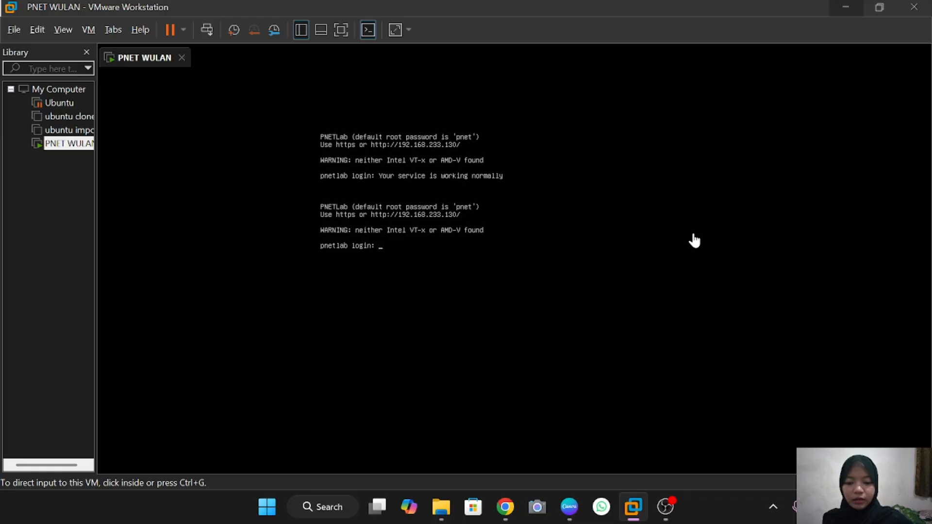
pyautogui.click(547, 298)
pyautogui.write('ro')
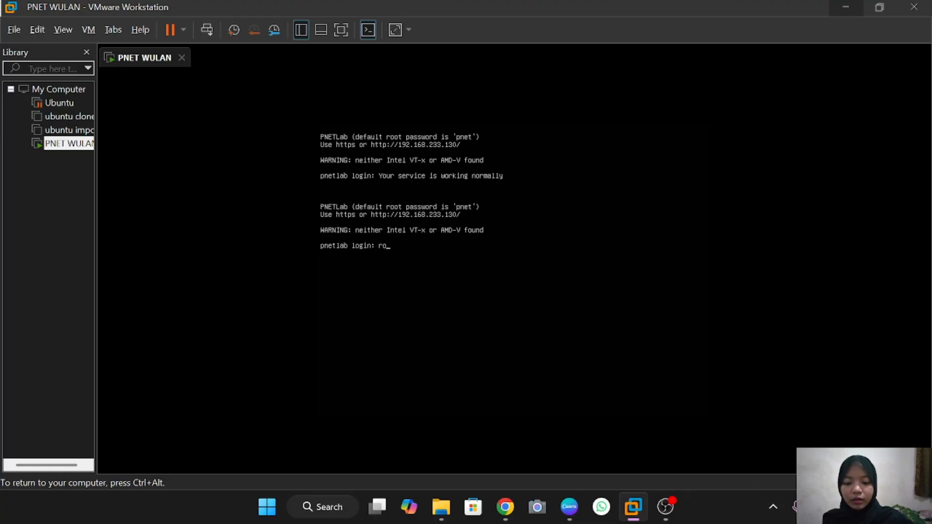
pyautogui.write('ot')
pyautogui.press('Return')
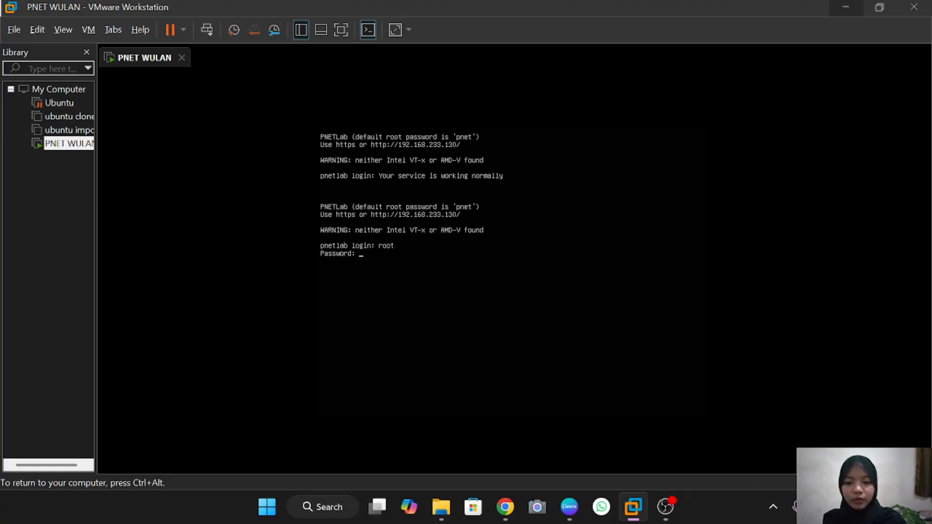
pyautogui.hotkey('ctrl', 'alt')
pyautogui.click(310, 424)
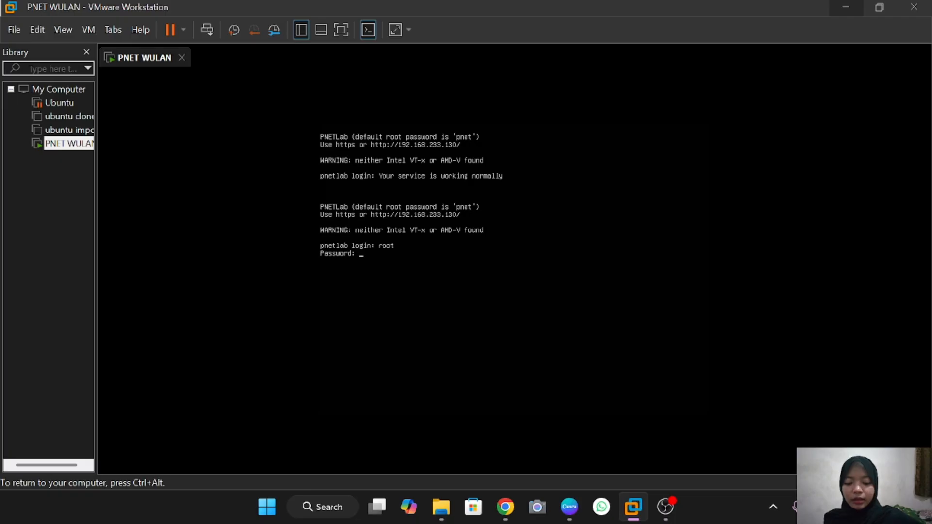
pyautogui.press('Return')
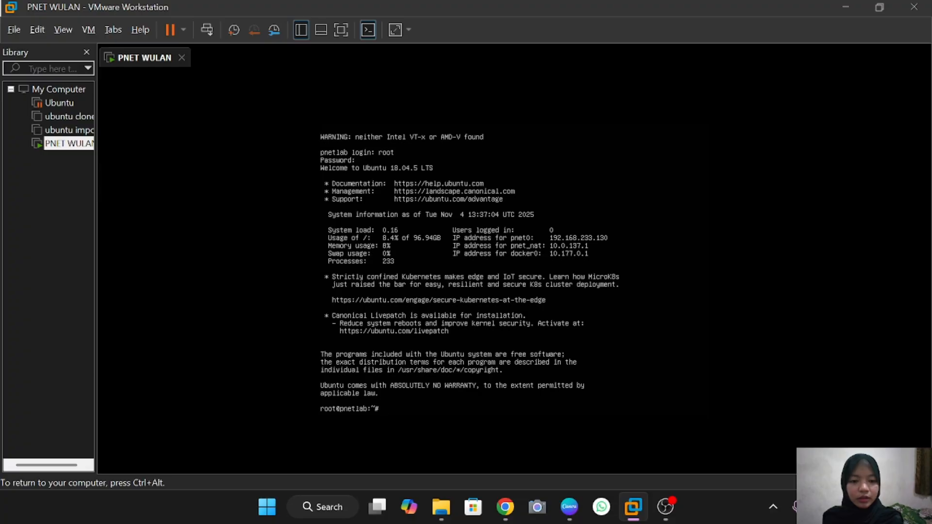
# Release input from the VM and search Windows for 'win' to find WinSCP
pyautogui.hotkey('ctrl', 'alt')
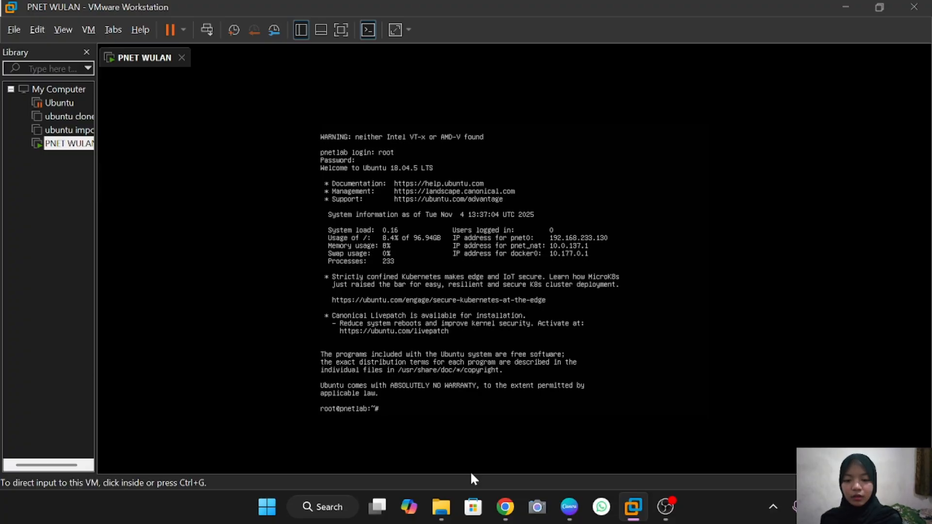
pyautogui.click(326, 507)
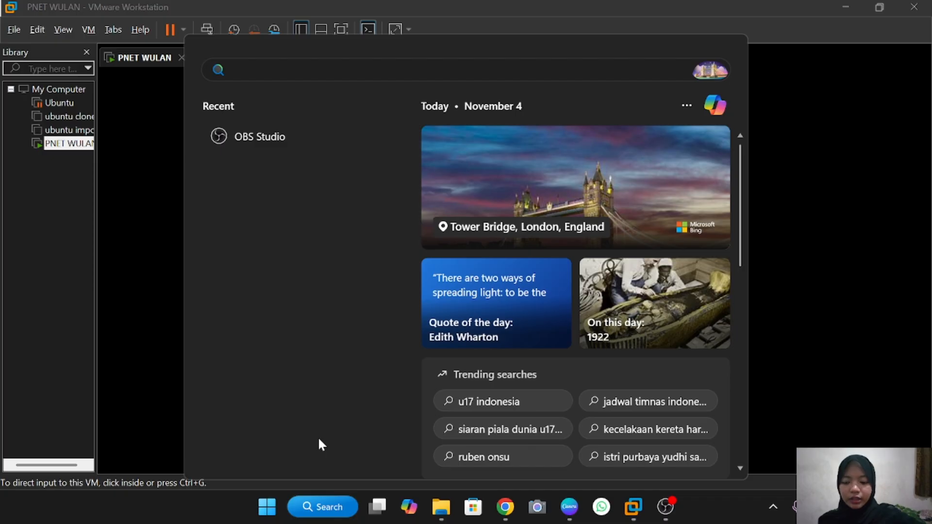
pyautogui.write('winSCP')
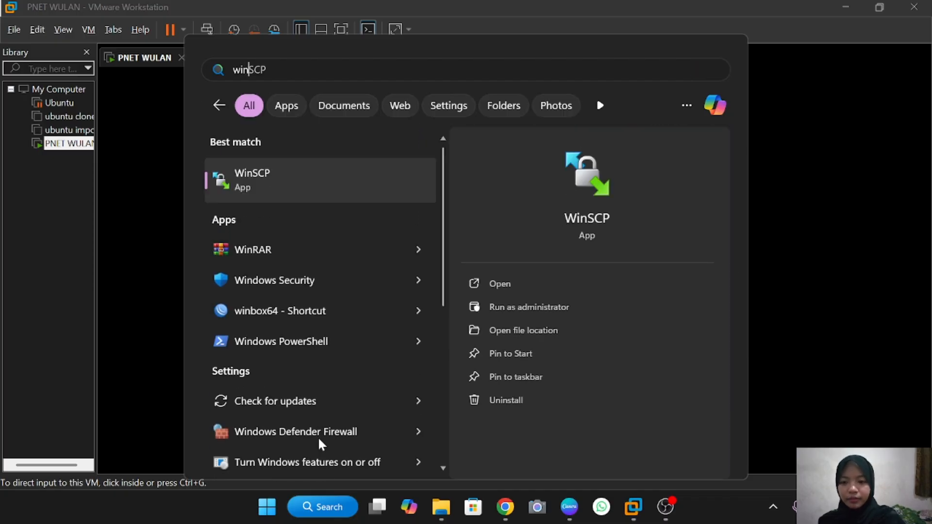
# Launch WinSCP and log in over SCP to 192.168.233.130 as root with the account password
pyautogui.click(304, 191)
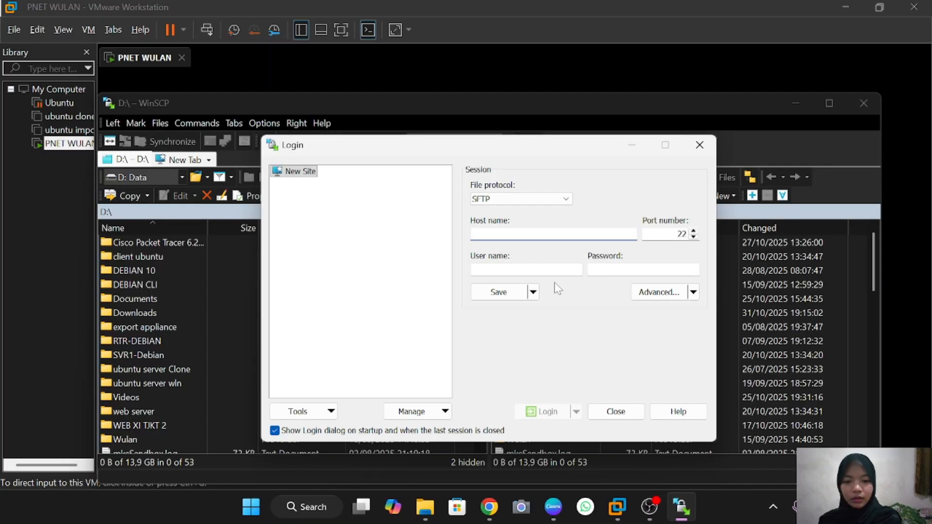
pyautogui.click(568, 199)
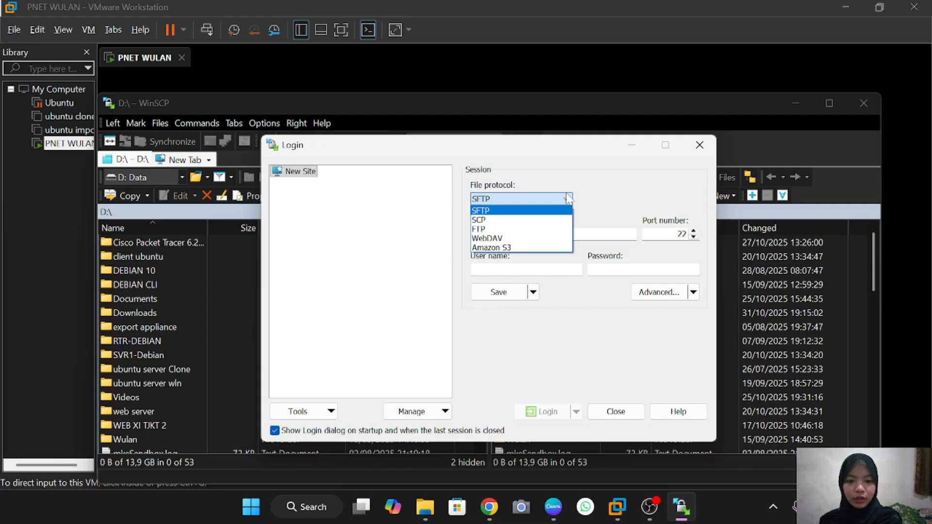
pyautogui.click(533, 220)
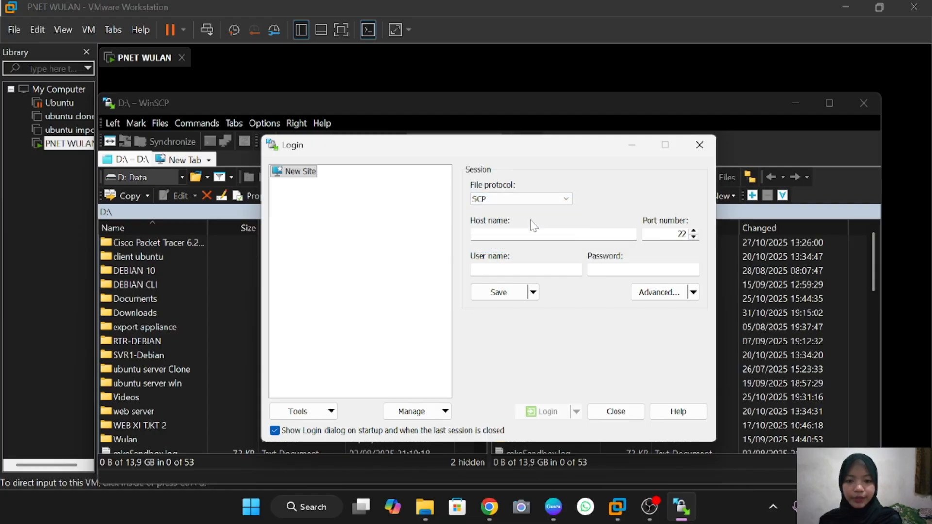
pyautogui.click(531, 234)
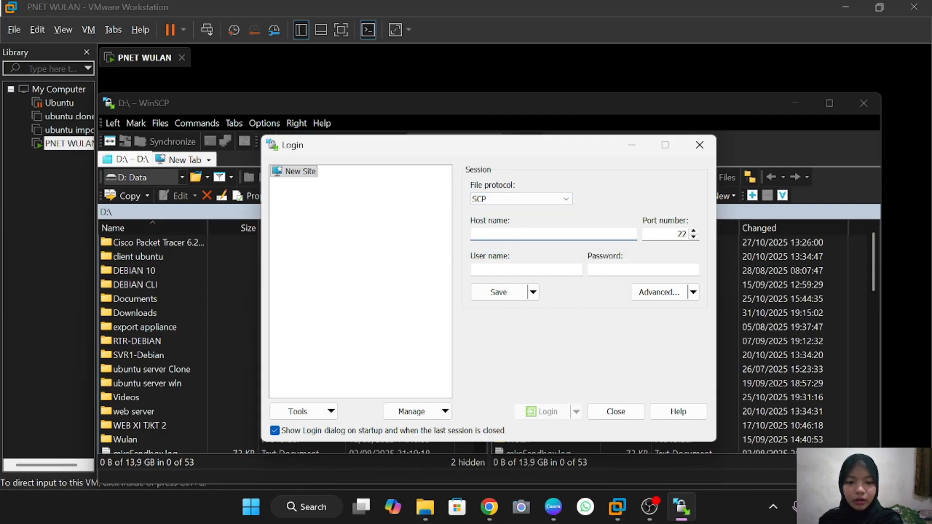
pyautogui.write('1')
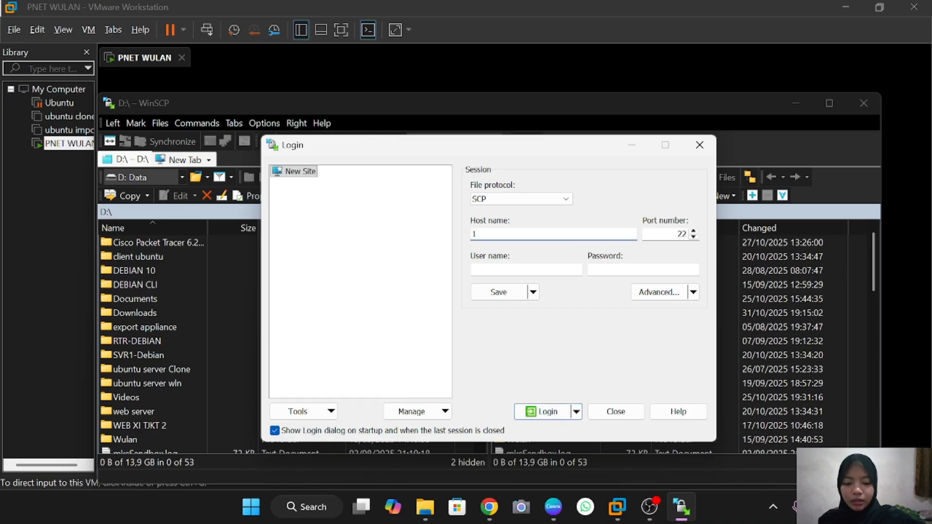
pyautogui.write('92.')
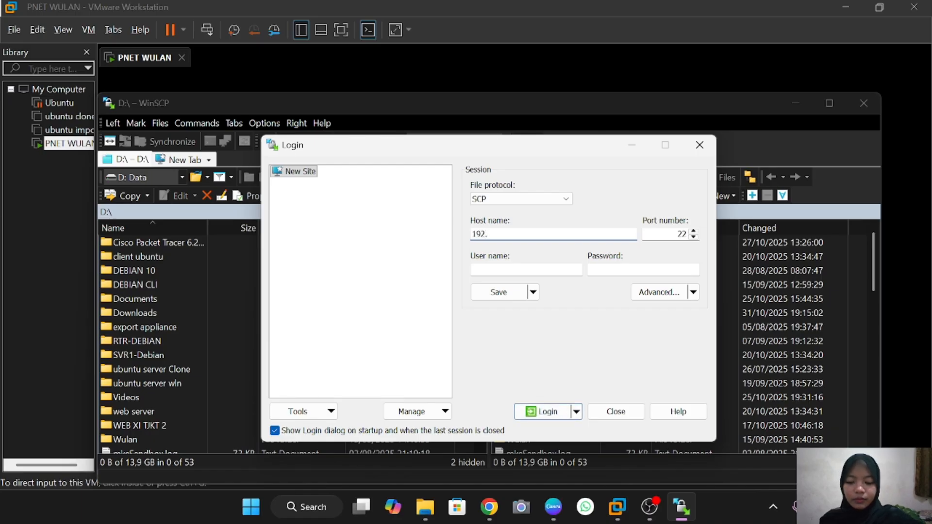
pyautogui.write('168.')
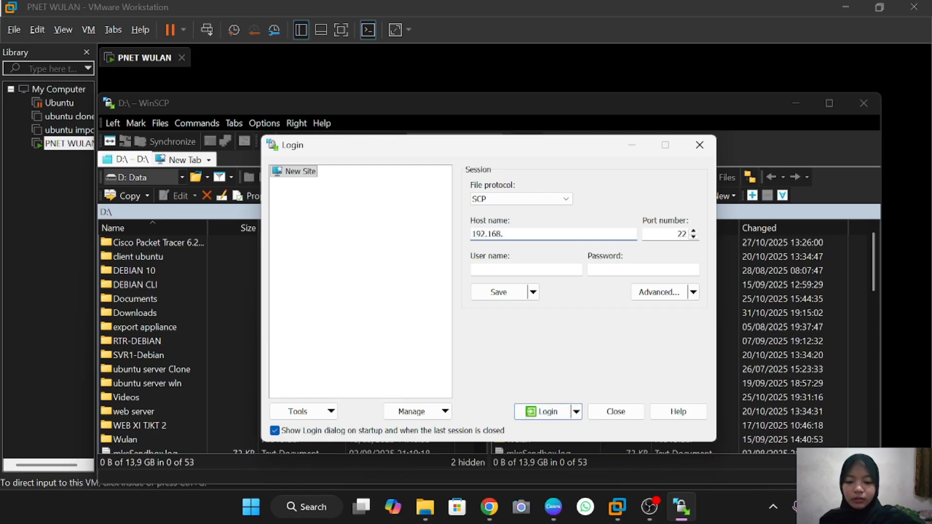
pyautogui.write('233.130')
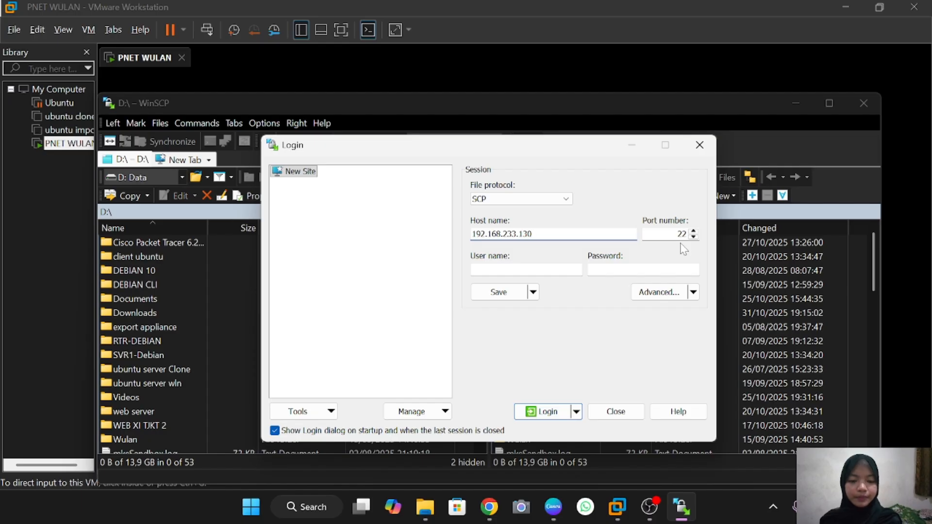
pyautogui.press('Tab')
pyautogui.press('Tab')
pyautogui.write('root')
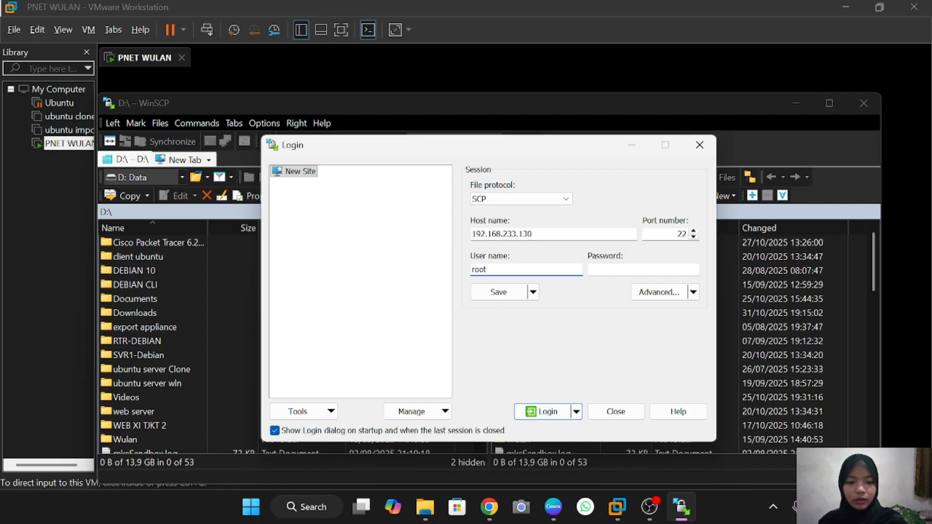
pyautogui.press('Tab')
pyautogui.write('1234')
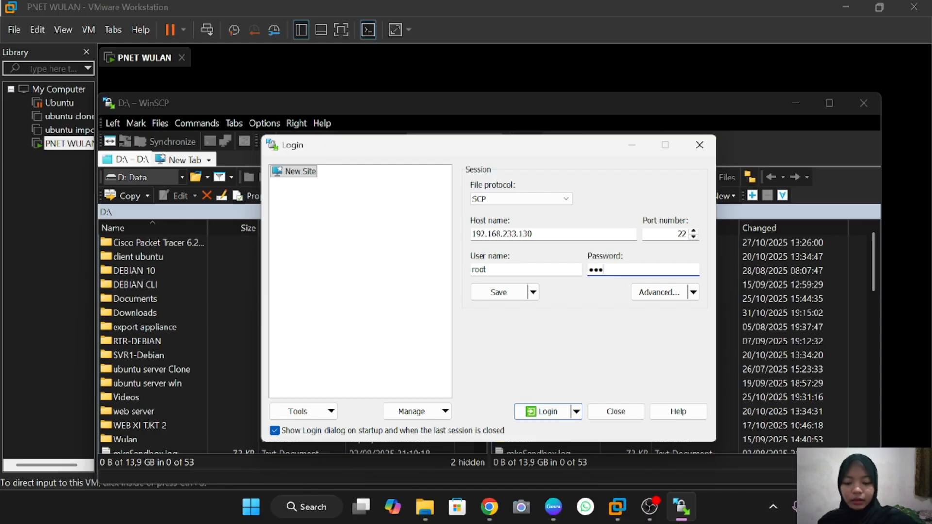
pyautogui.click(557, 412)
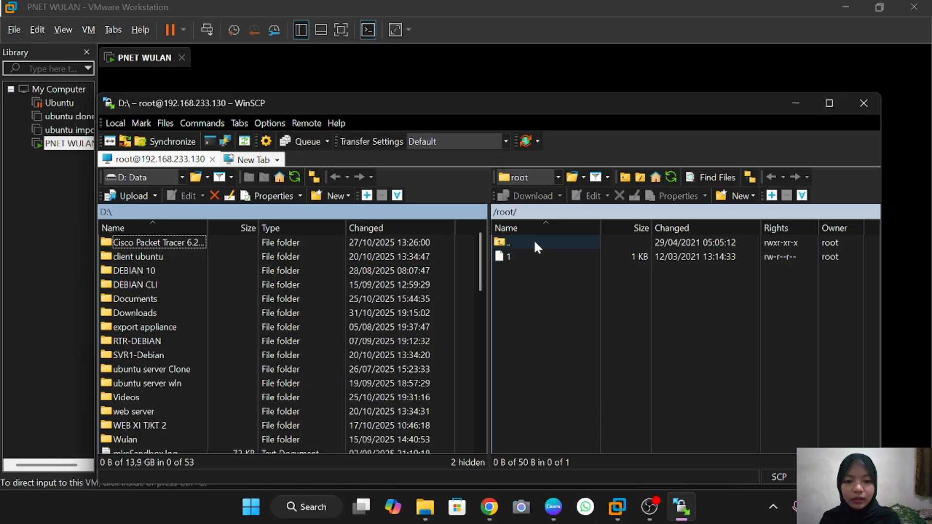
# Navigate the remote panel from the root directory through opt, unetlab, addons to qemu
pyautogui.doubleClick(534, 242)
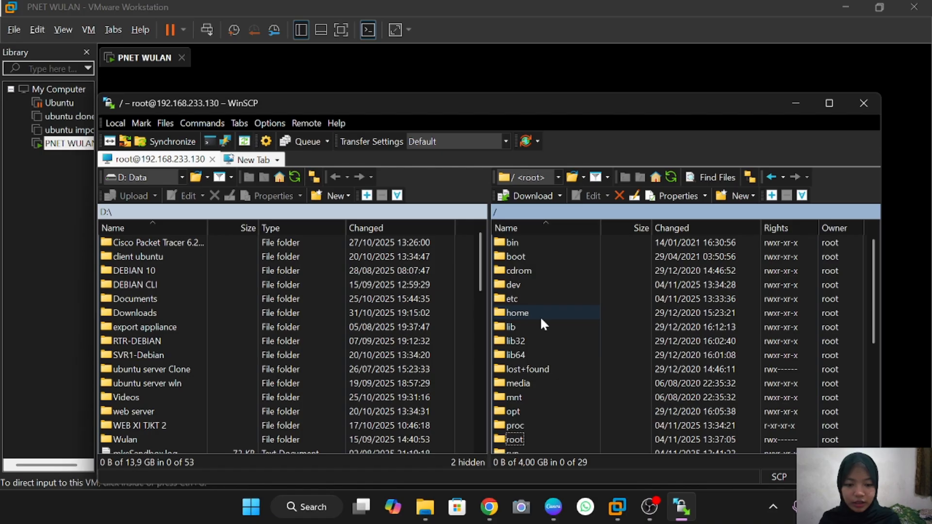
pyautogui.scroll(-2, 541, 321)
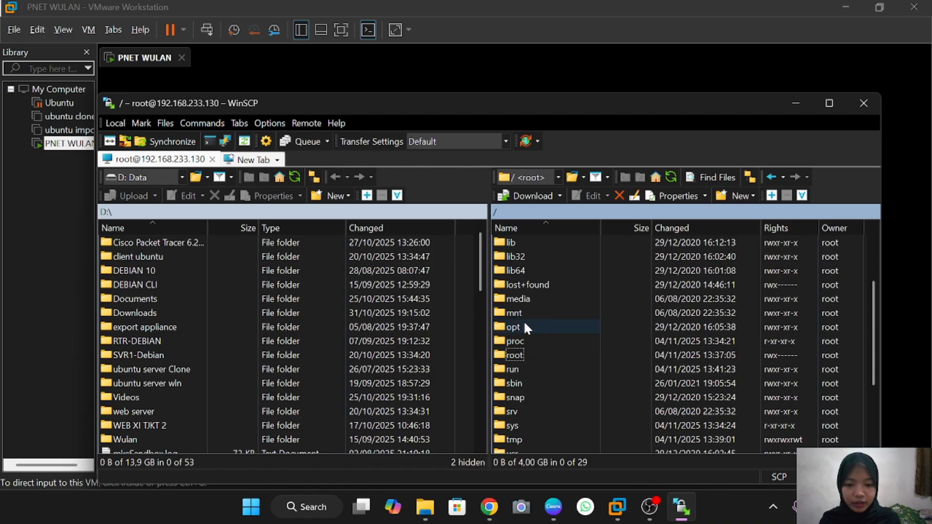
pyautogui.doubleClick(524, 324)
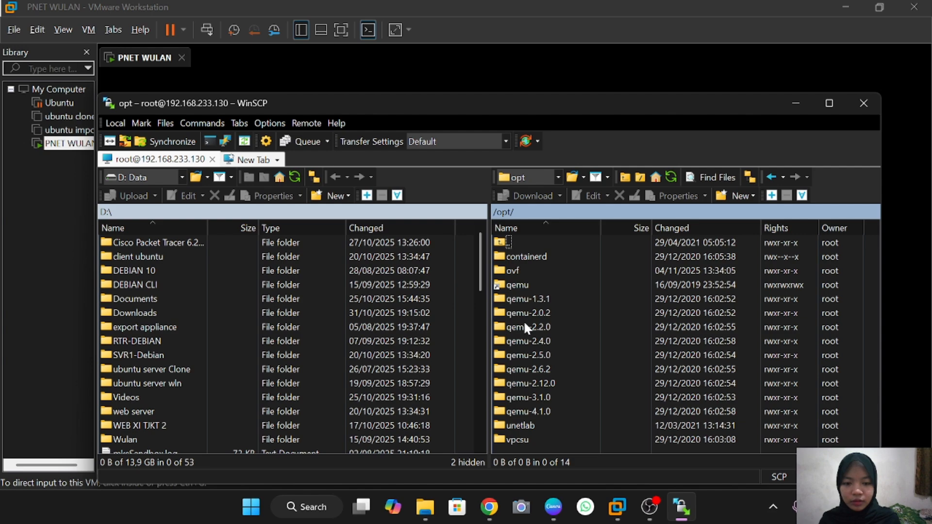
pyautogui.doubleClick(527, 426)
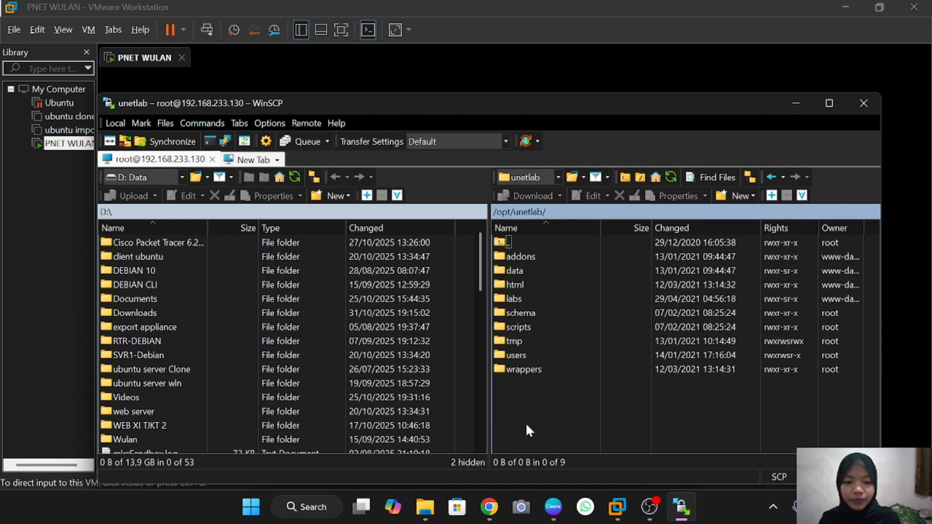
pyautogui.doubleClick(563, 255)
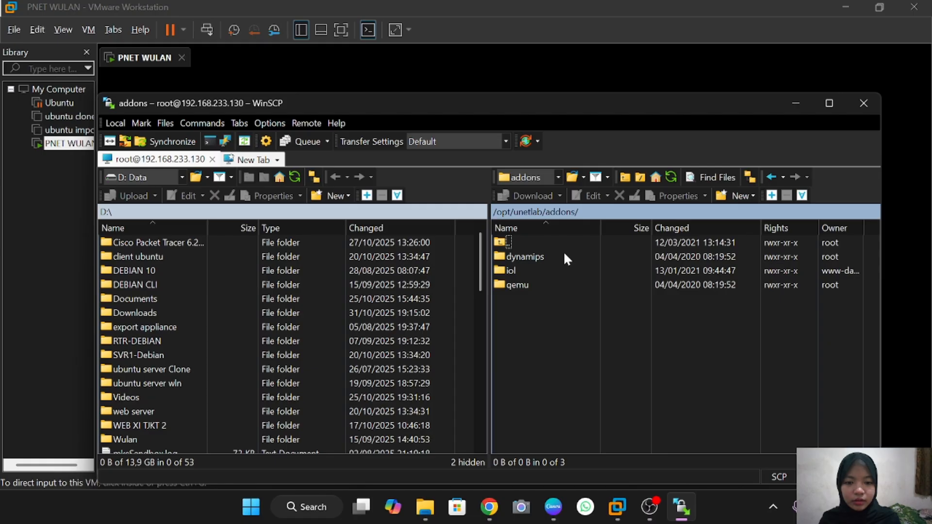
pyautogui.doubleClick(546, 286)
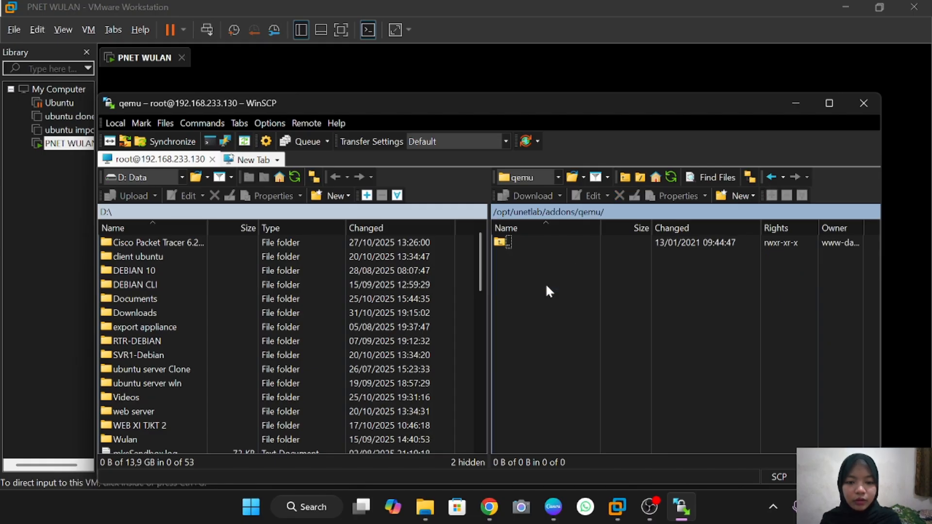
# Create a new remote directory named 'mikrotik 6.48' inside the qemu folder
pyautogui.rightClick(546, 286)
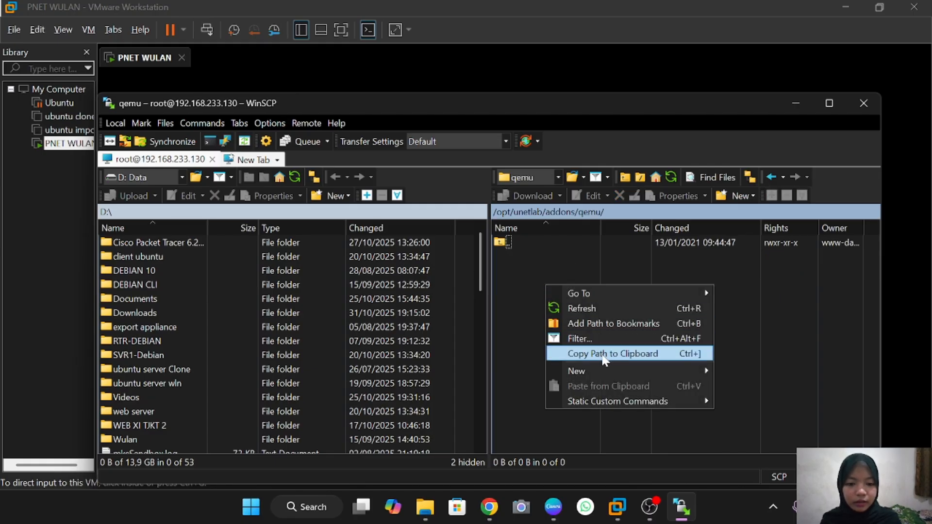
pyautogui.moveTo(610, 375)
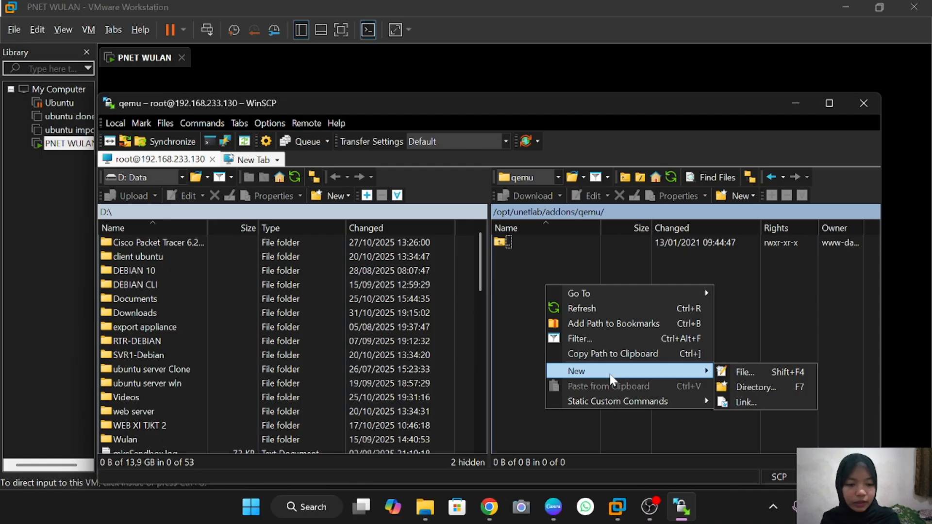
pyautogui.click(741, 388)
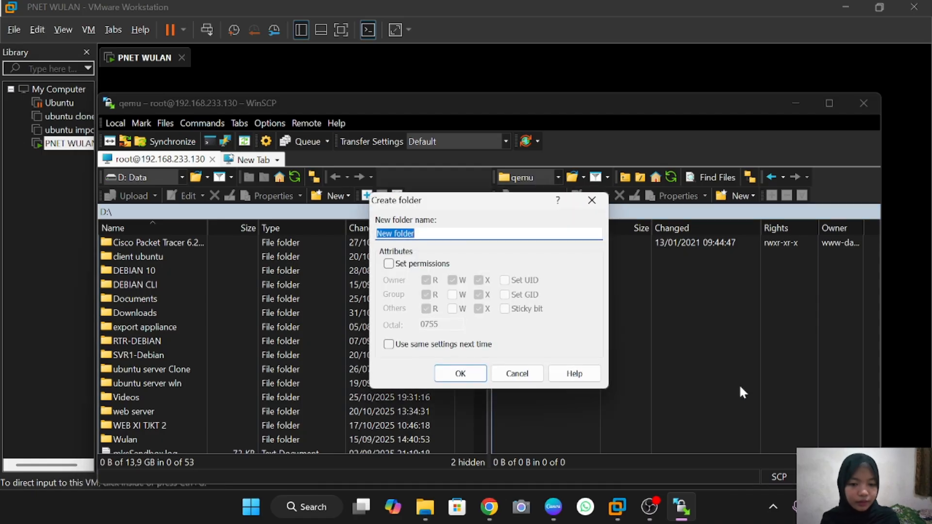
pyautogui.press('BackSpace')
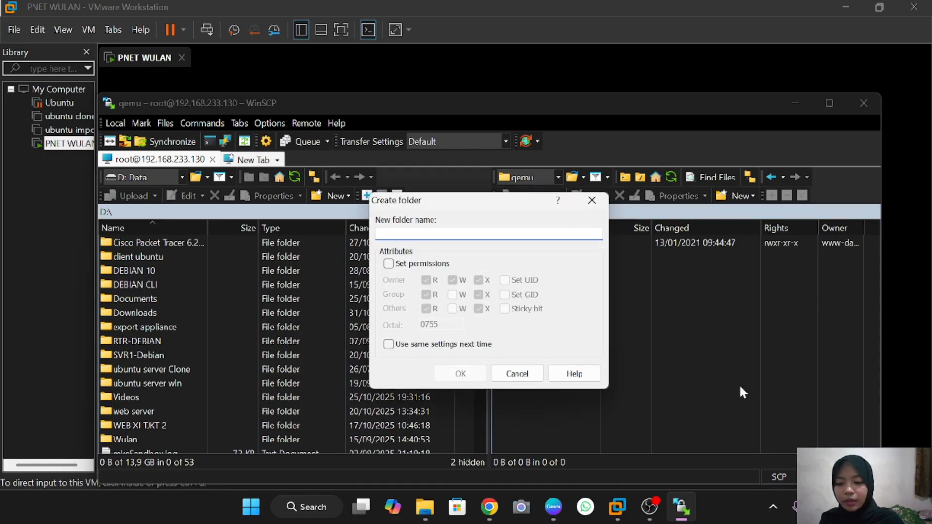
pyautogui.write('mik')
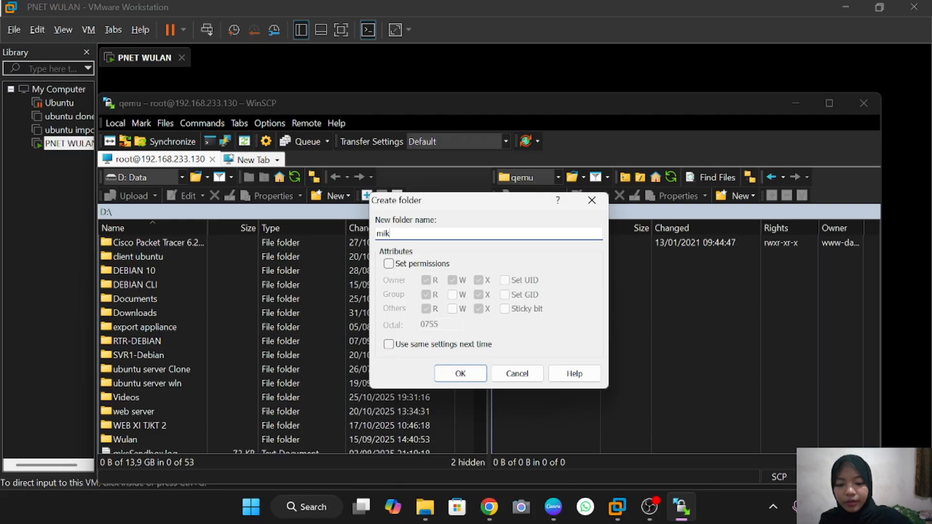
pyautogui.write('rotik')
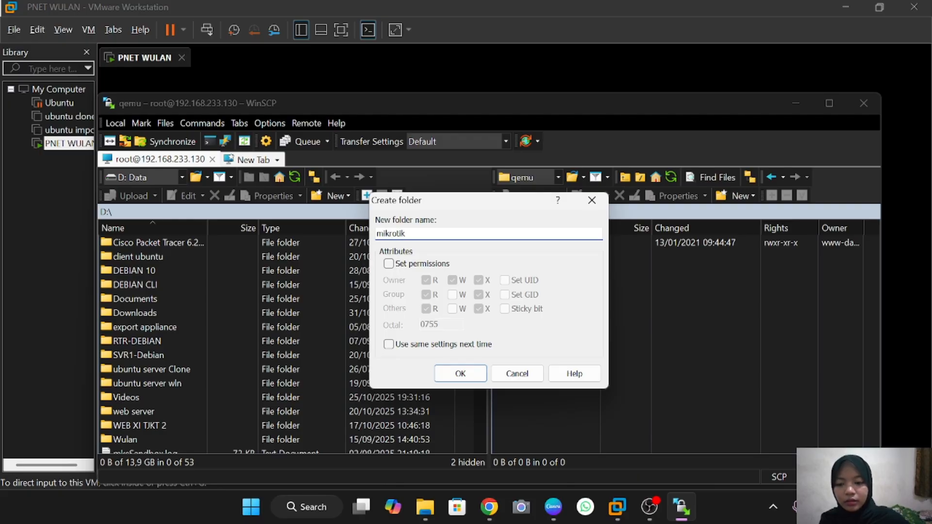
pyautogui.write(' 6')
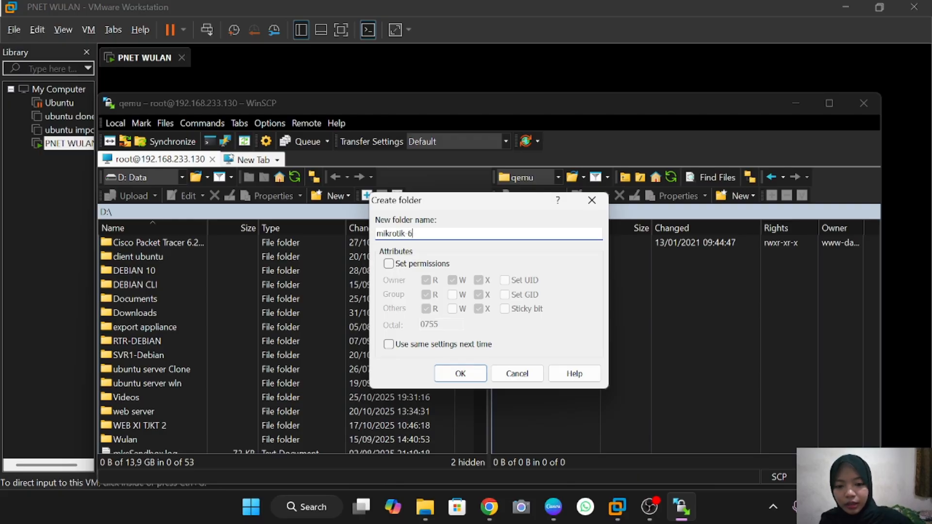
pyautogui.write('.')
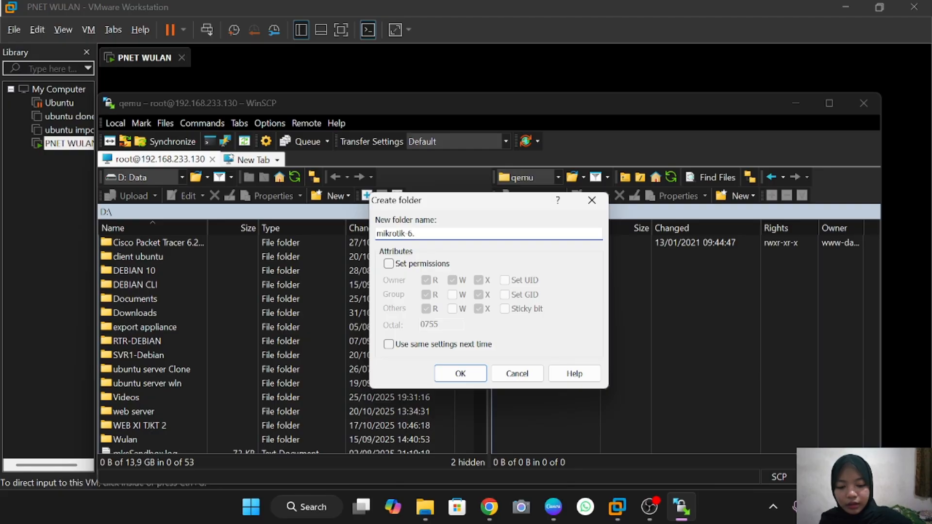
pyautogui.write('48')
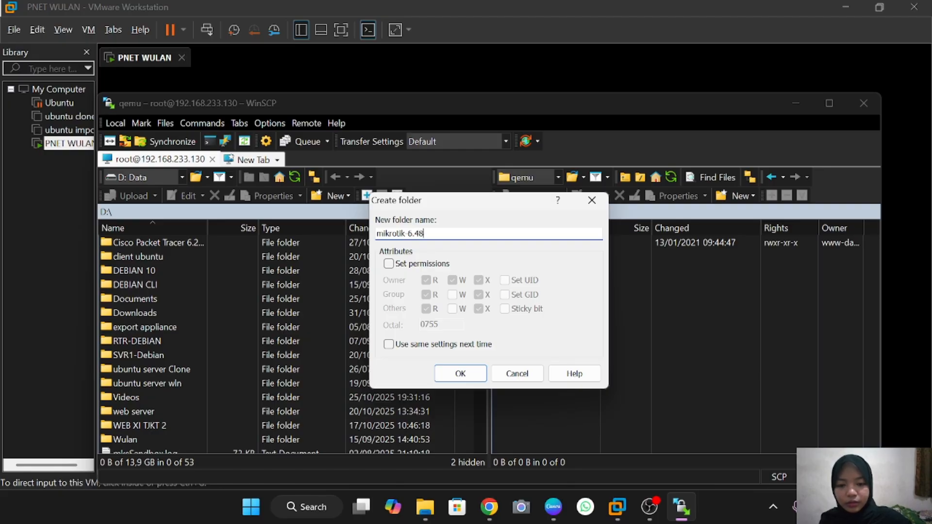
pyautogui.click(460, 374)
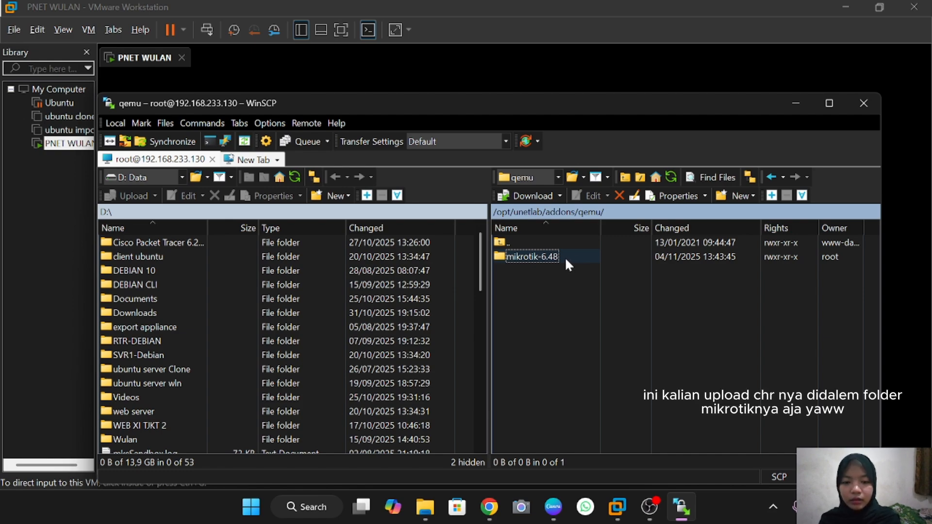
# Upload chr-6.49.8.img from E:\LAB SID to the server's qemu folder
pyautogui.click(146, 178)
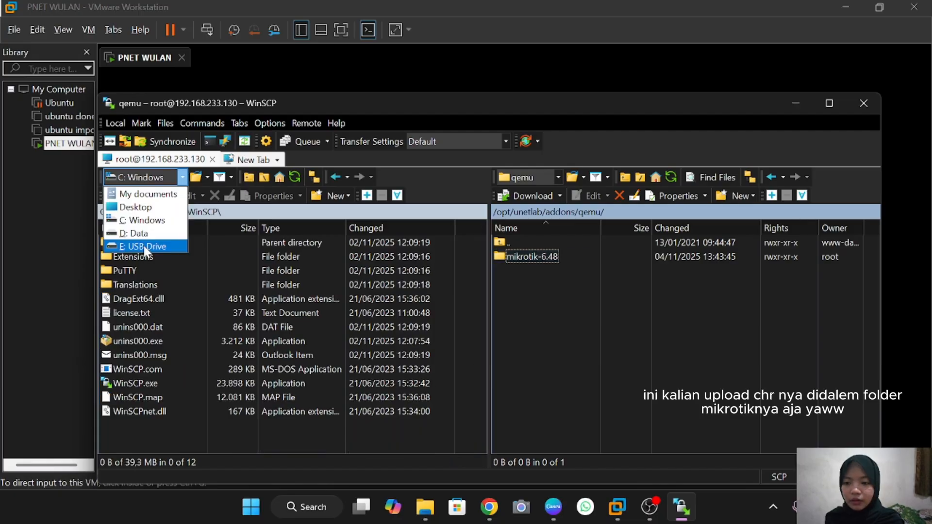
pyautogui.click(144, 246)
pyautogui.doubleClick(144, 244)
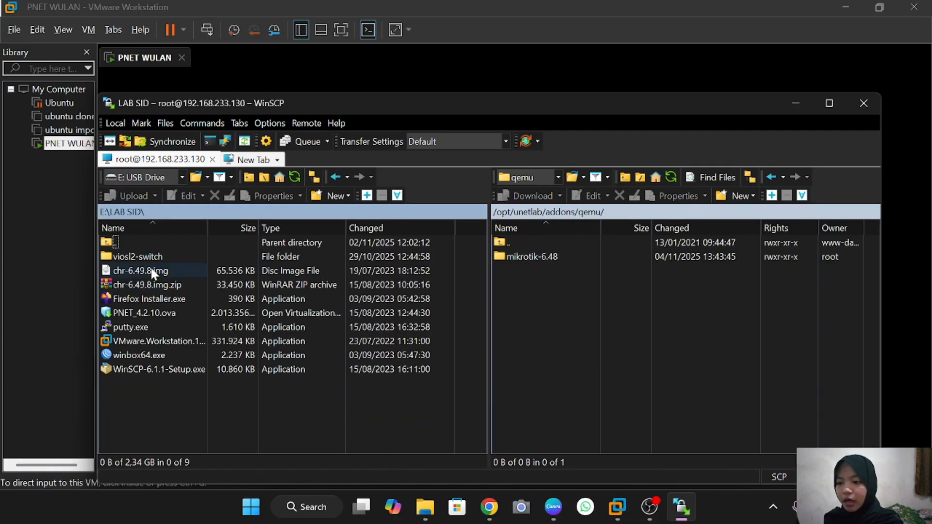
pyautogui.click(151, 269)
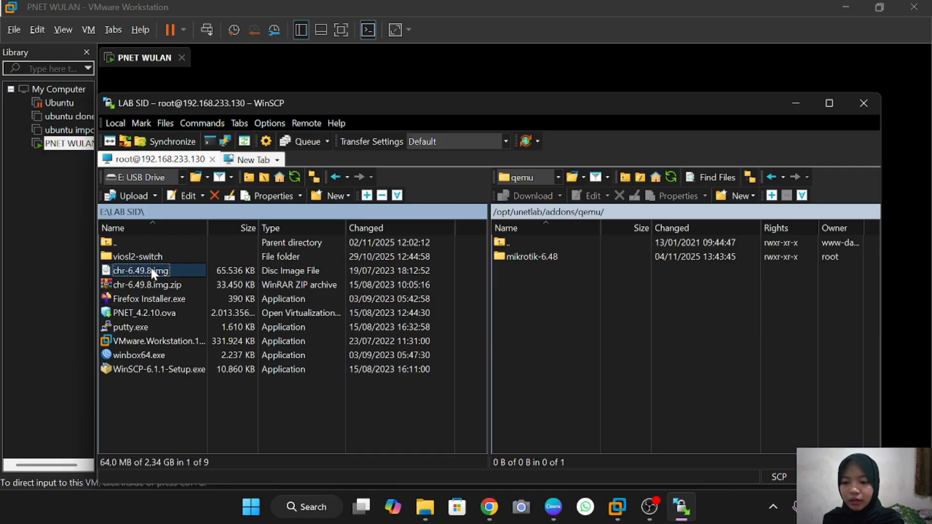
pyautogui.rightClick(191, 266)
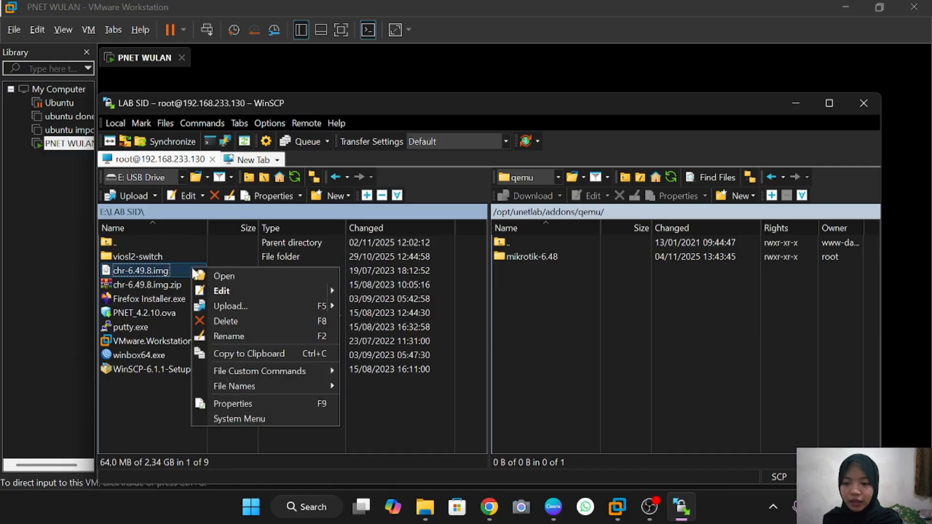
pyautogui.click(243, 305)
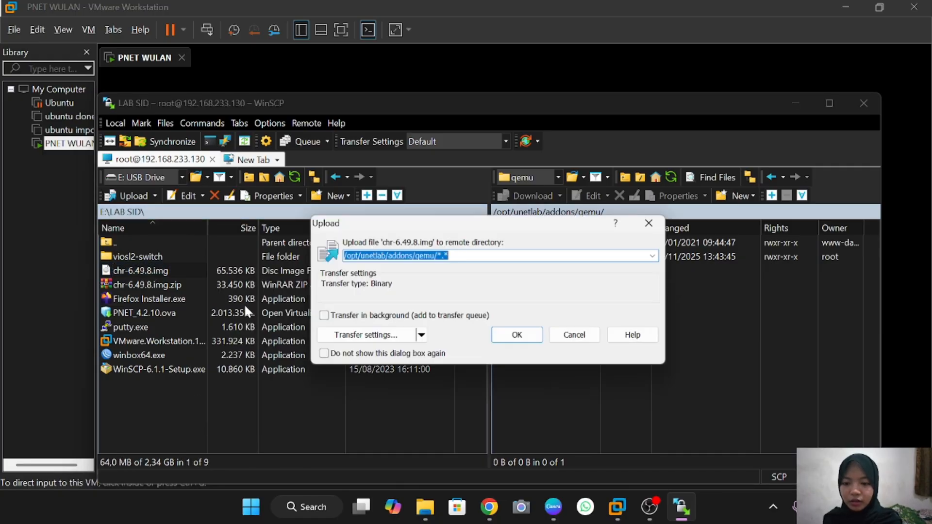
pyautogui.click(516, 335)
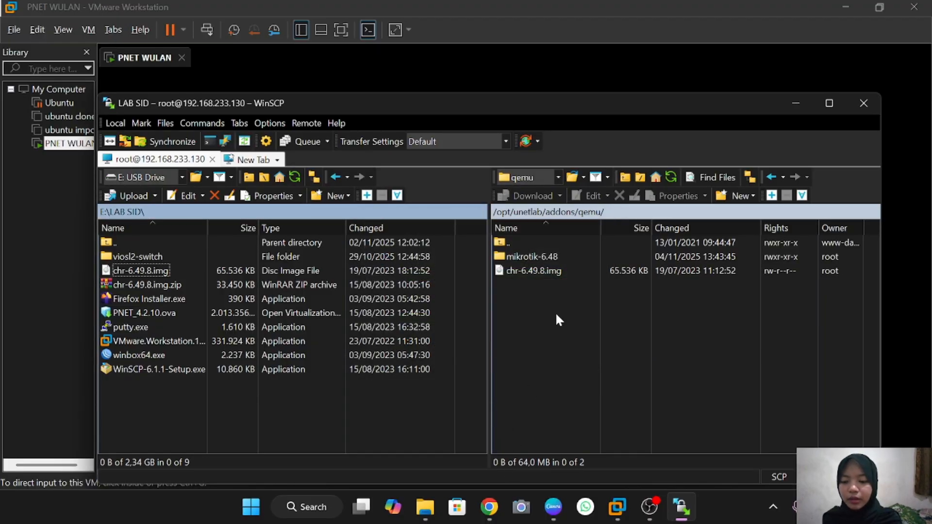
# In WinSCP's remote qemu folder, rename chr-6.49.8.img to hda.qcow2.img
pyautogui.click(571, 270)
pyautogui.click(581, 270)
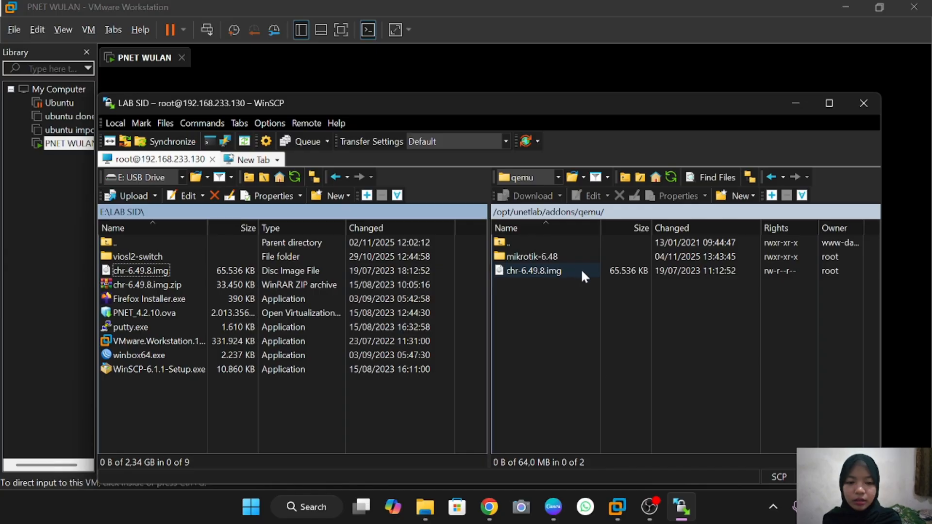
pyautogui.write('hda')
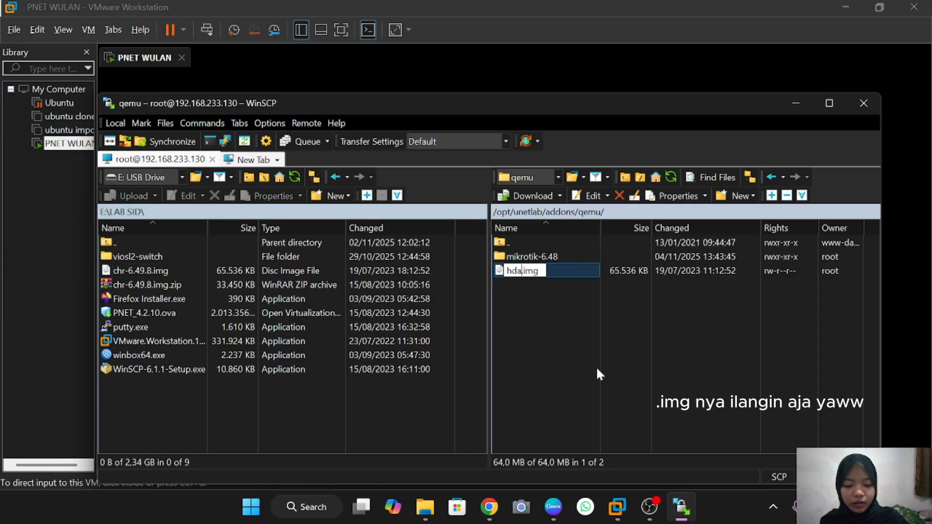
pyautogui.write('.')
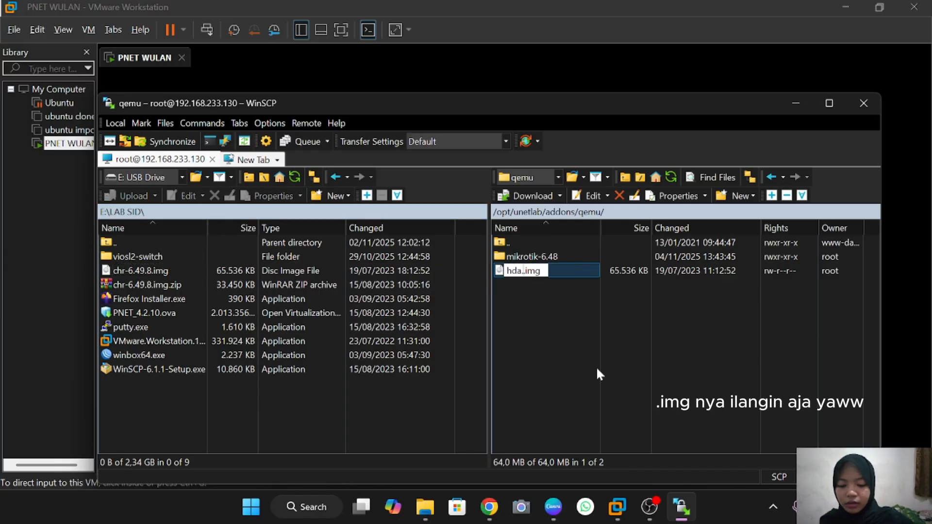
pyautogui.write('qco')
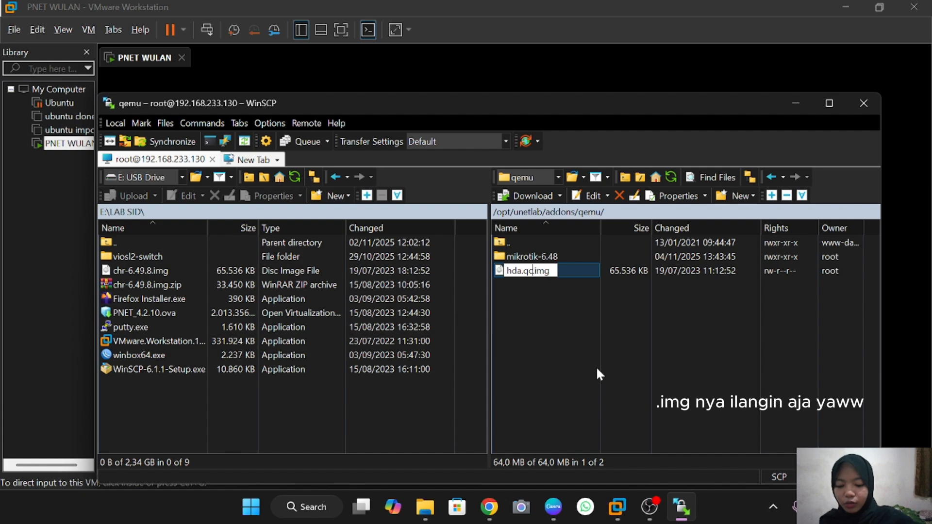
pyautogui.write('w.')
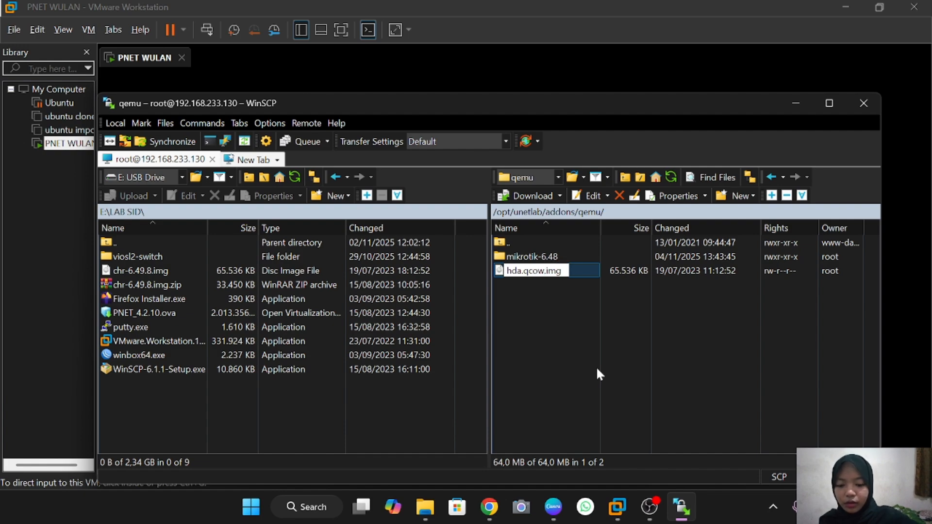
pyautogui.press('Return')
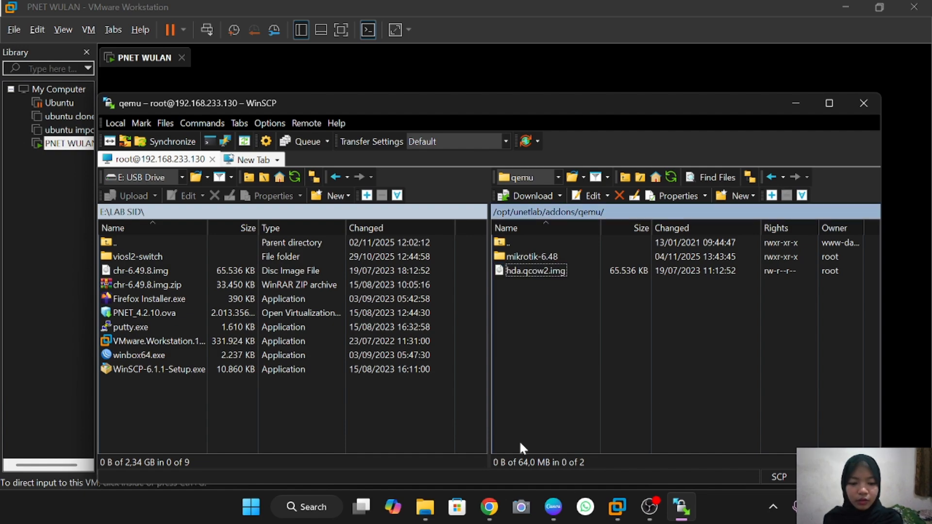
pyautogui.click(616, 507)
# Run /opt/unetlab/wrappers/unl_wrapper -a fixpermissions as root in the PNET WULAN console
pyautogui.write('/op')
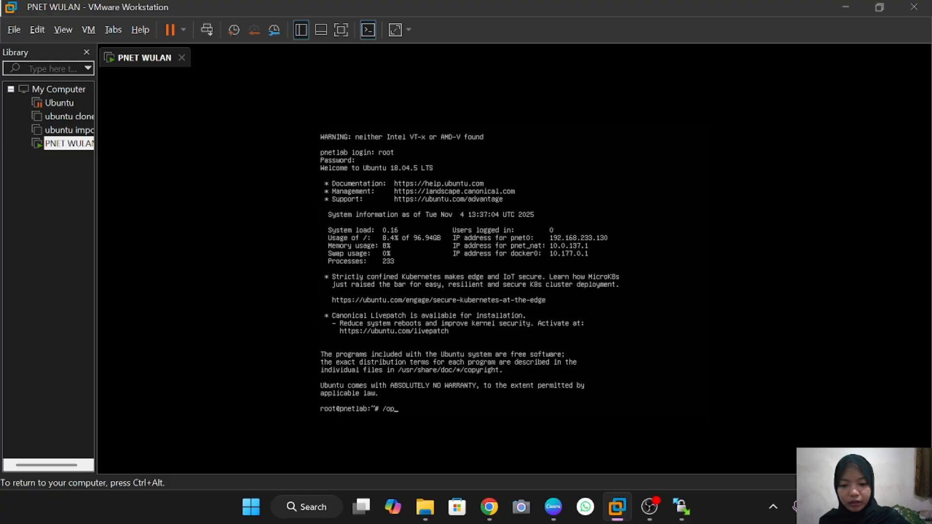
pyautogui.write('t')
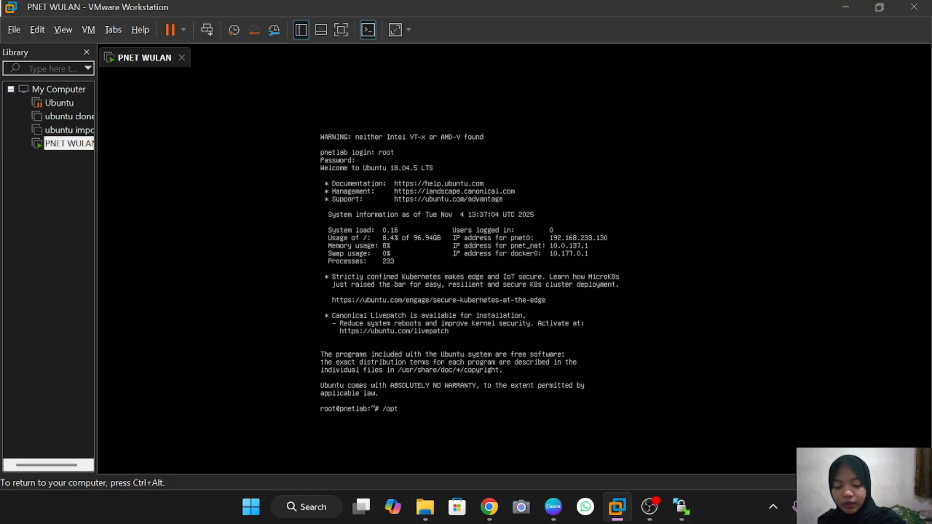
pyautogui.write('/unet')
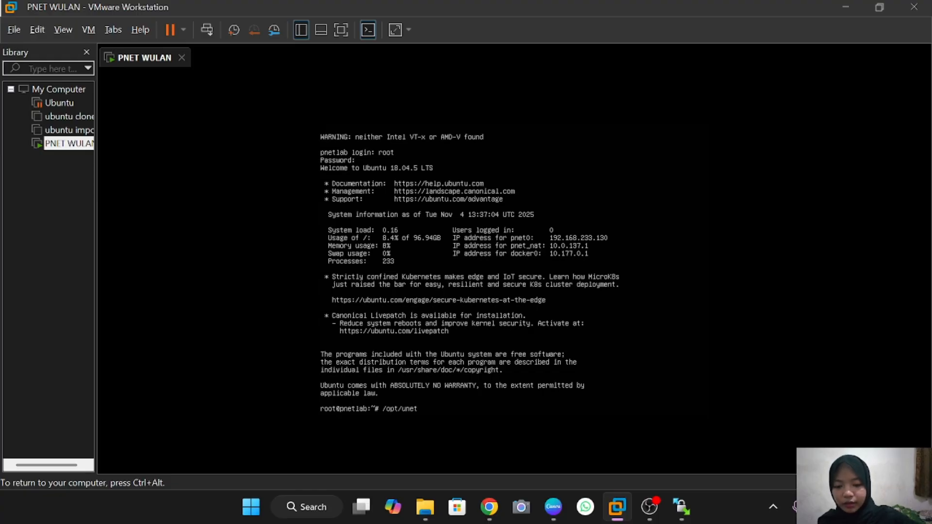
pyautogui.write('lab')
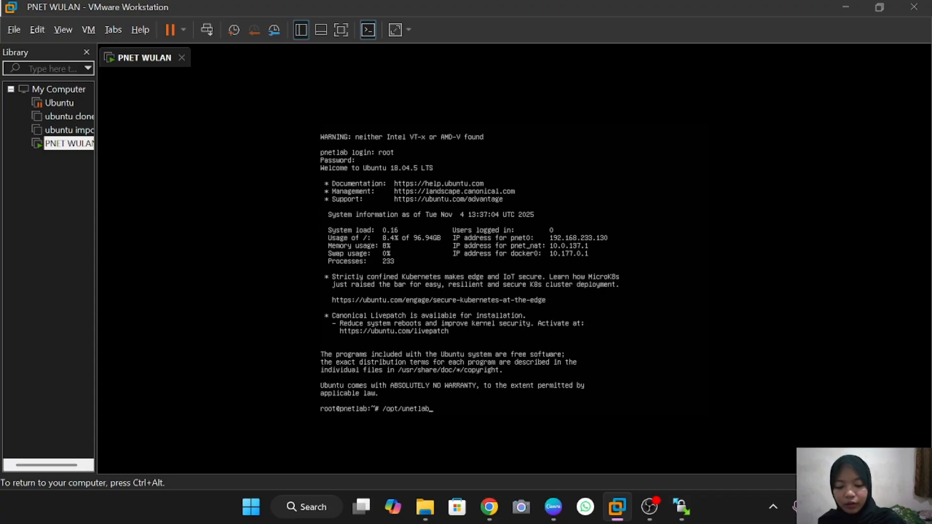
pyautogui.write('/w')
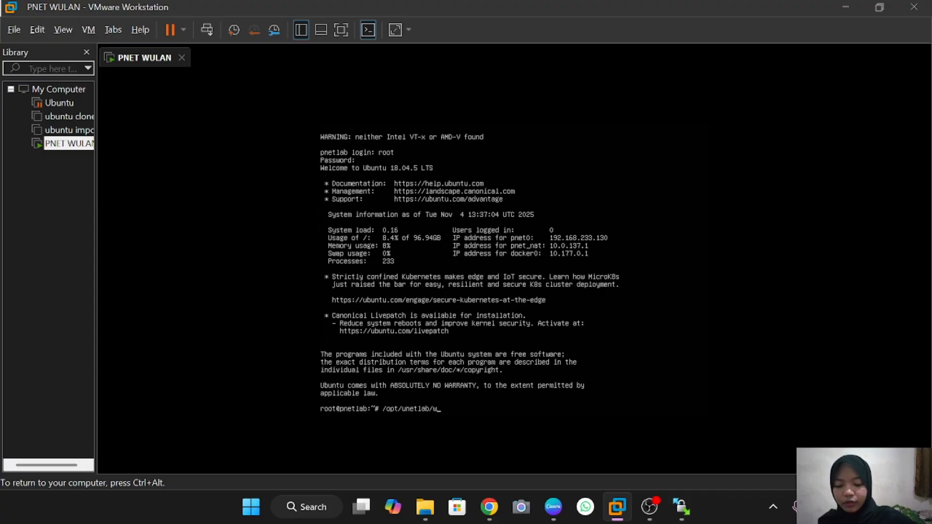
pyautogui.write('rappes')
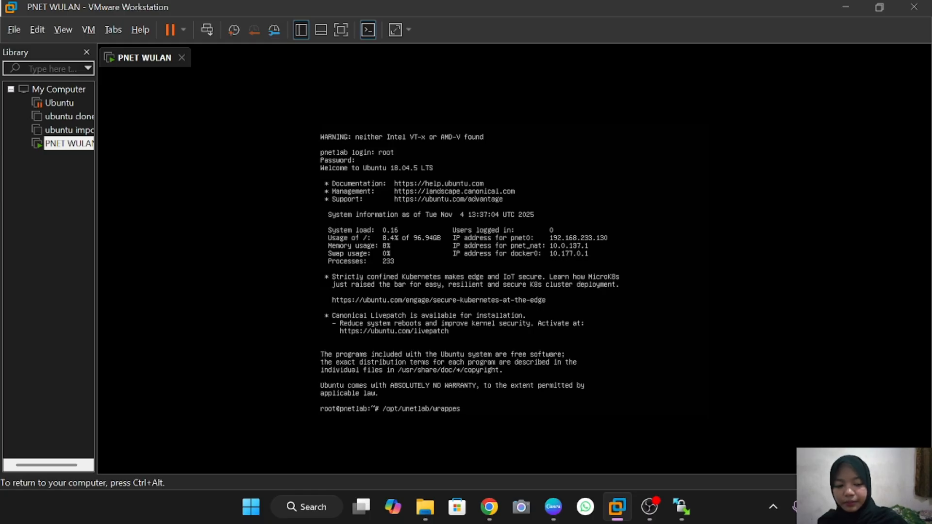
pyautogui.press('BackSpace')
pyautogui.write('rs')
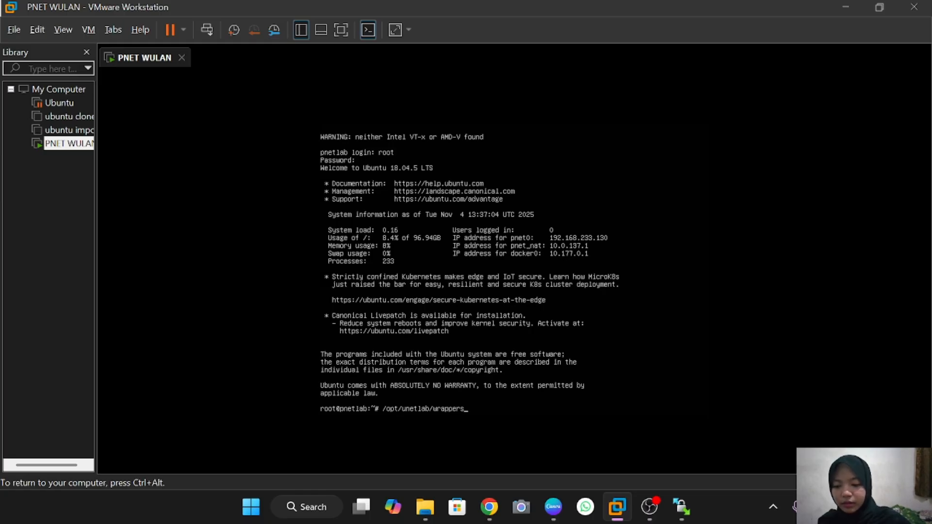
pyautogui.write('/u')
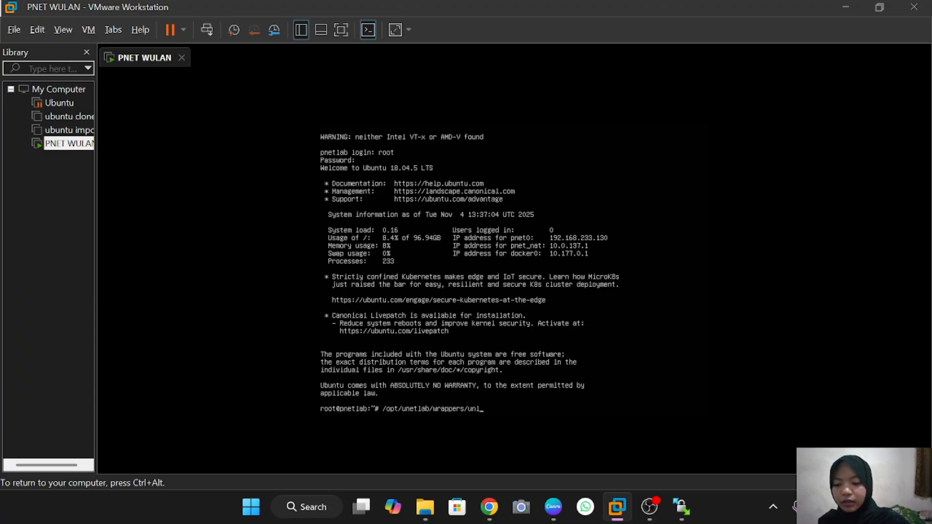
pyautogui.write('nl')
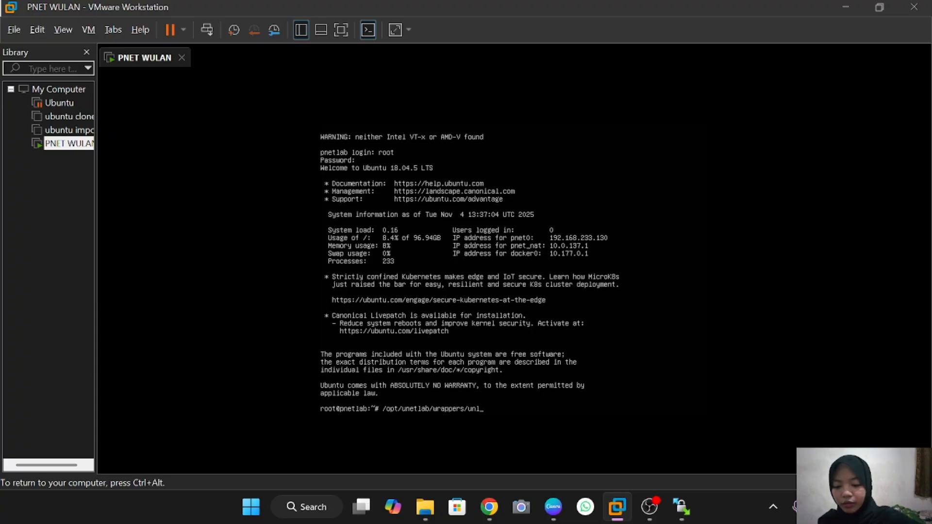
pyautogui.write('_wrapp')
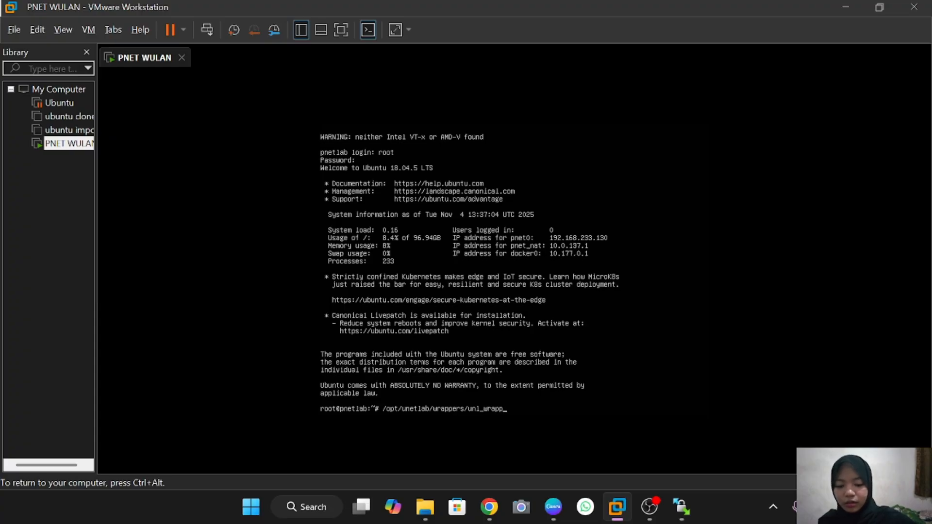
pyautogui.write('er-a')
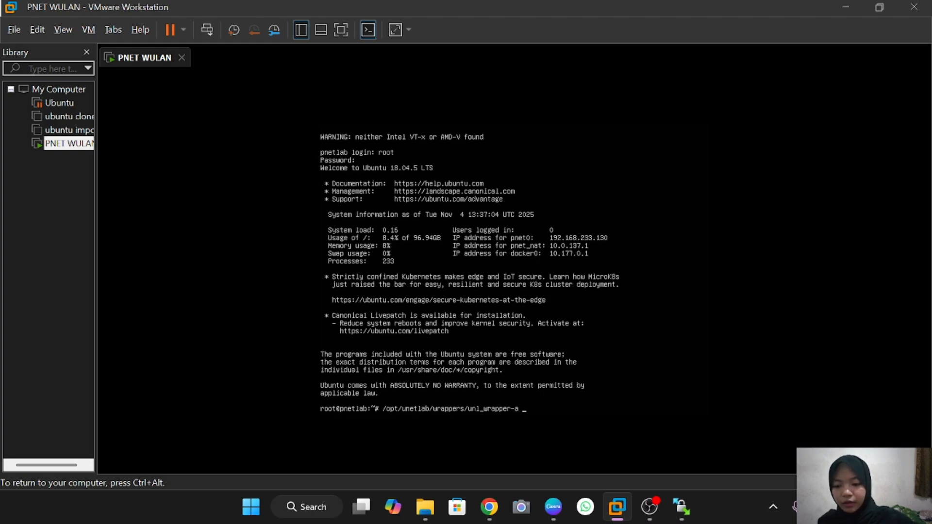
pyautogui.write(' fi')
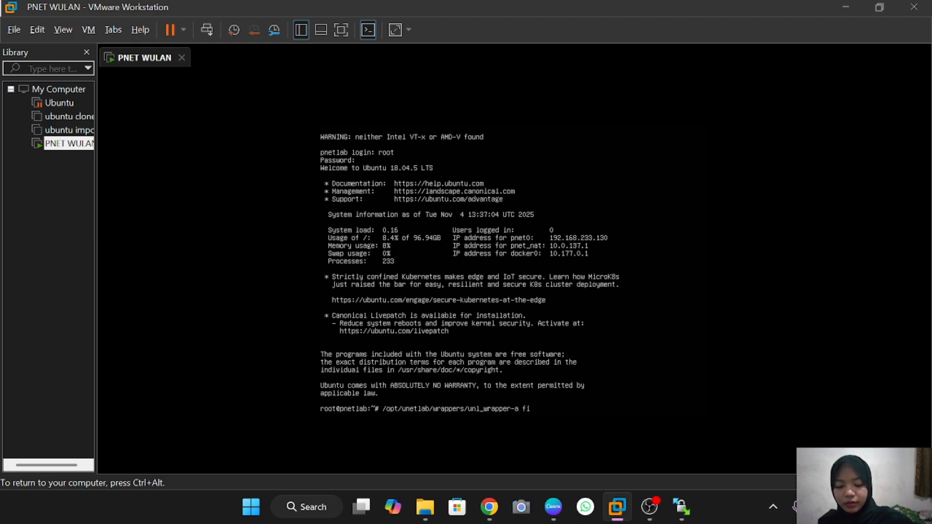
pyautogui.write('xpermissions')
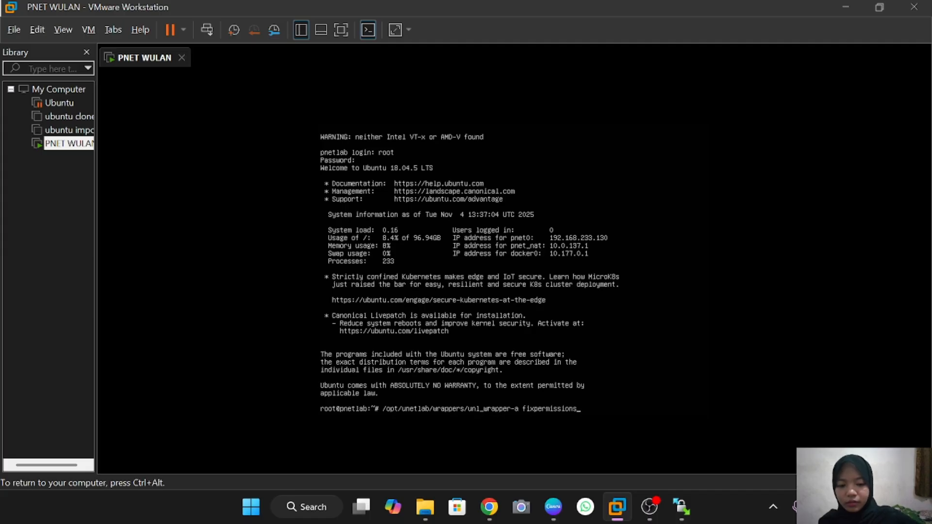
pyautogui.press('Return')
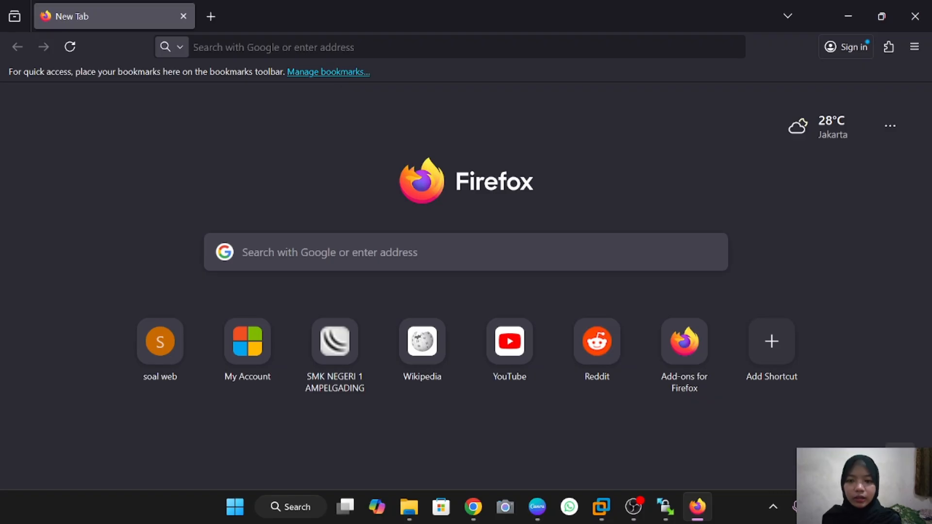
# Load the PNETLab web interface at 192.168.233.130 in Firefox
pyautogui.click(334, 47)
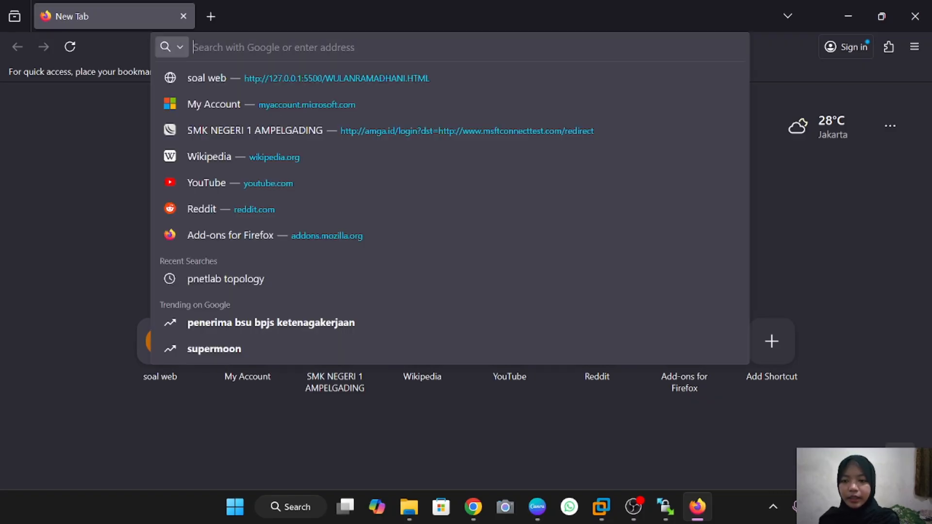
pyautogui.write('1')
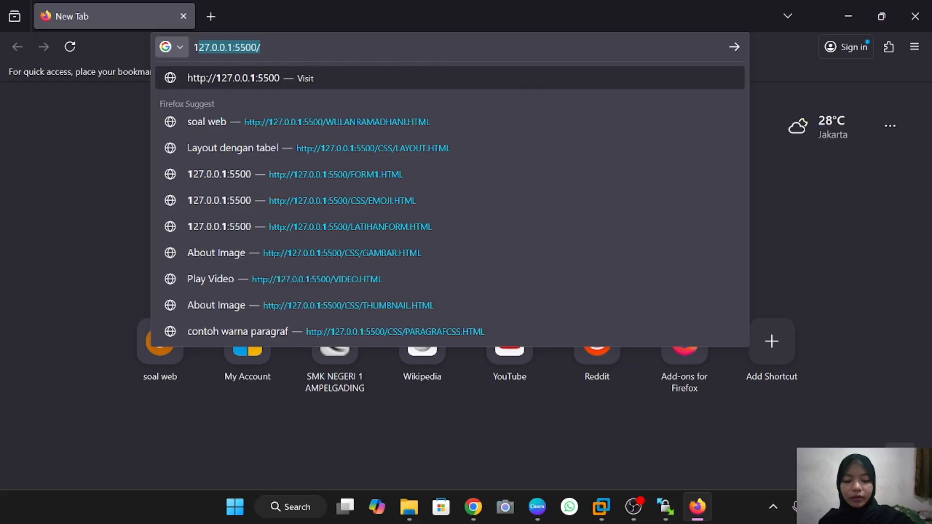
pyautogui.write('92')
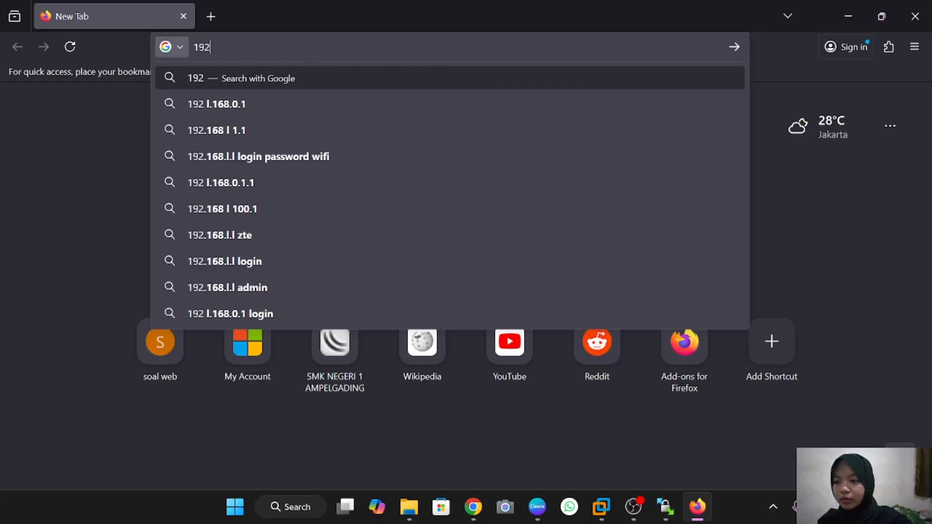
pyautogui.write('.16')
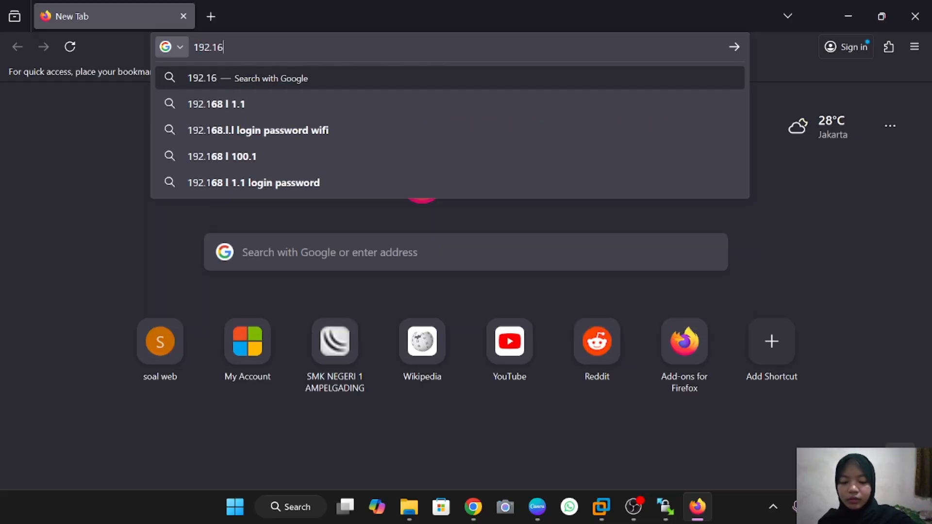
pyautogui.write('8.233')
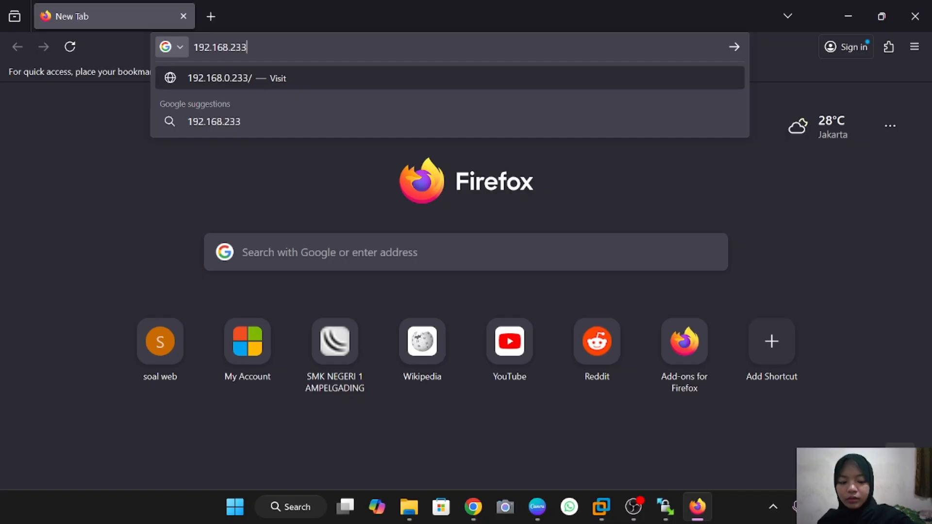
pyautogui.write('.130')
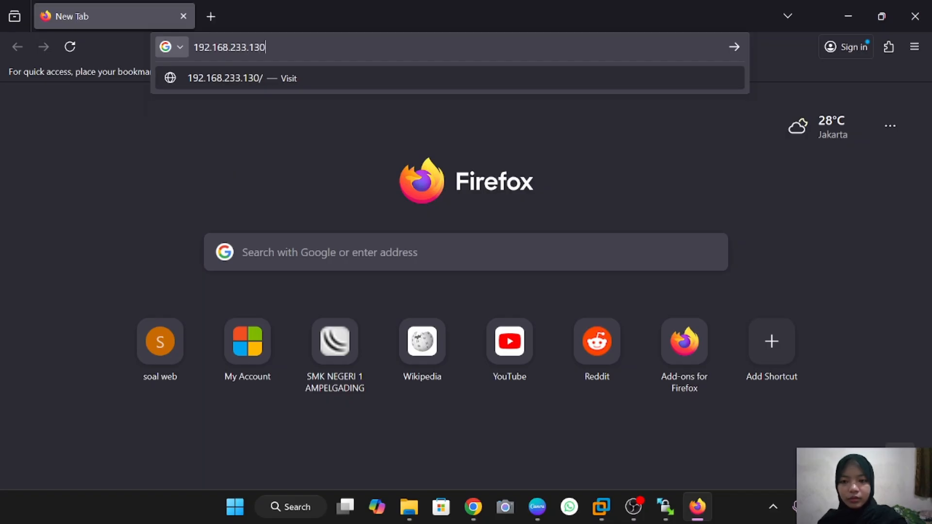
pyautogui.press('Return')
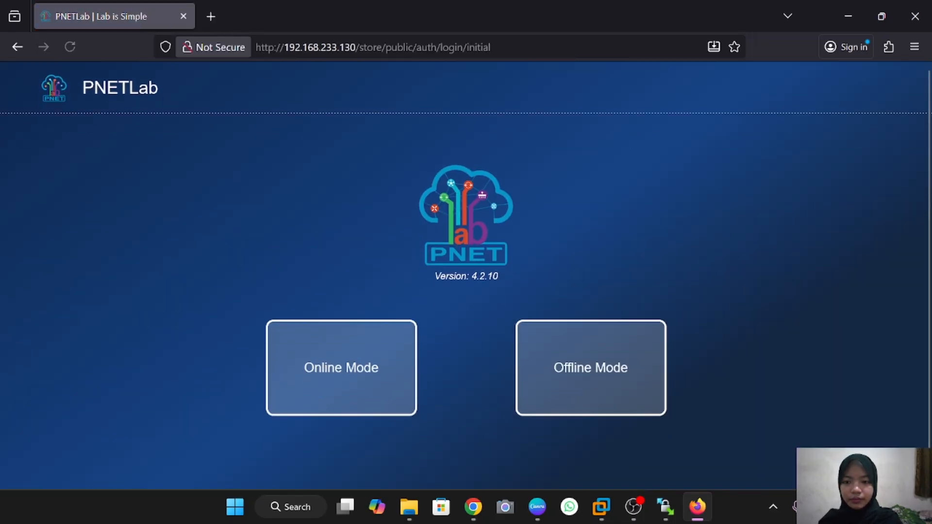
# Sign in to PNETLab in Online Mode with the account username and open the Add new Lab form
pyautogui.click(342, 398)
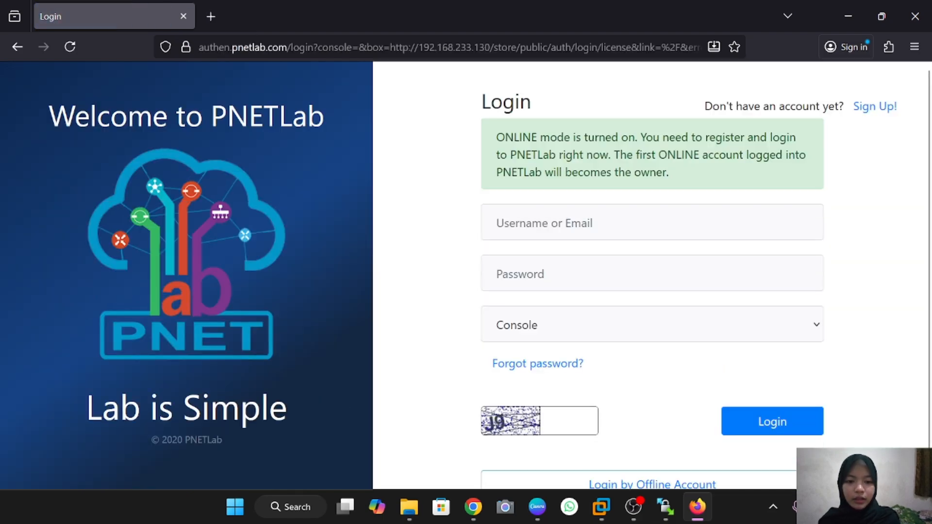
pyautogui.click(651, 223)
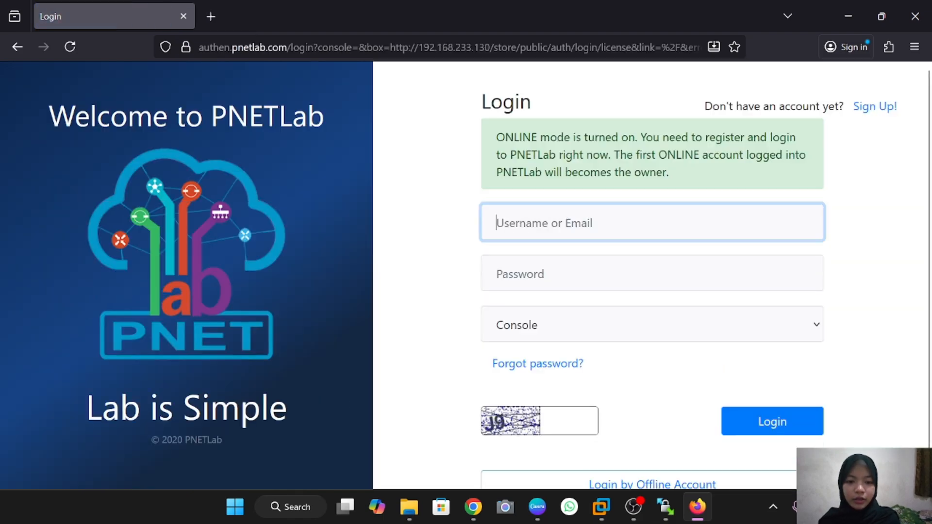
pyautogui.write('w')
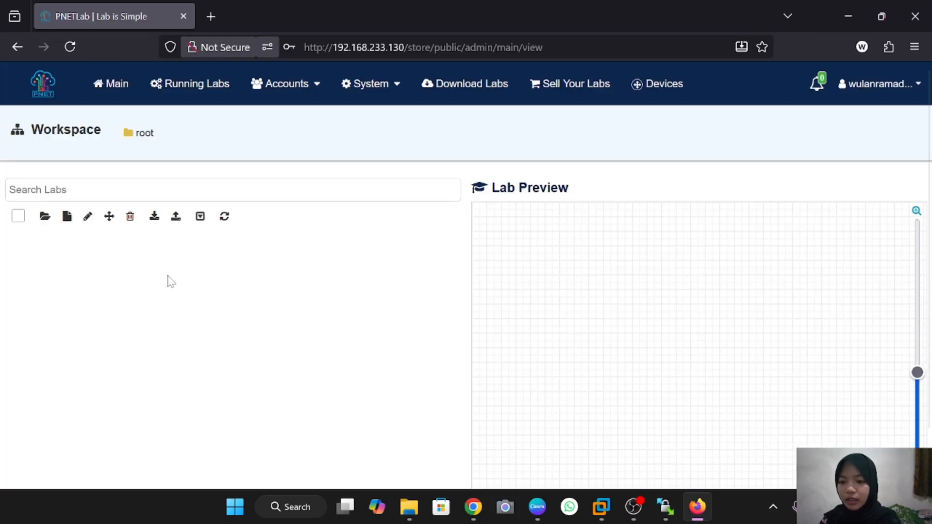
pyautogui.click(67, 218)
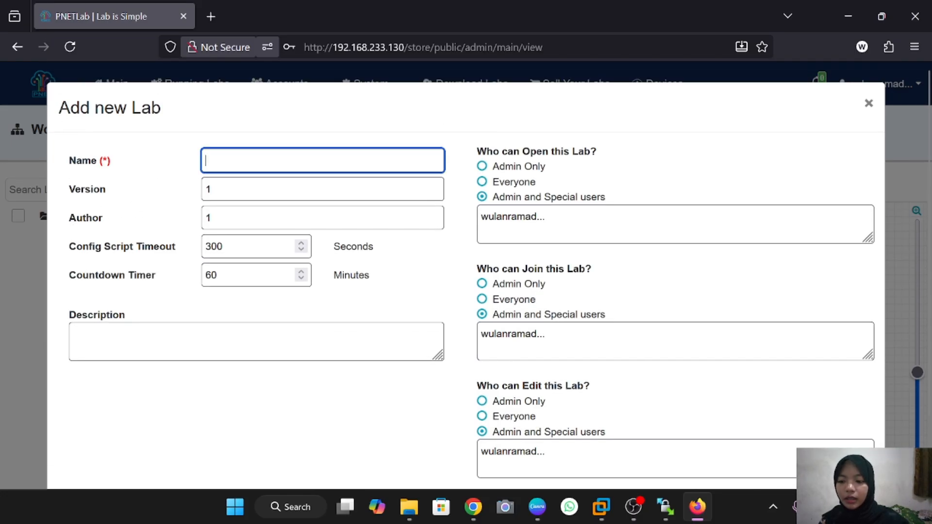
# Create the lab 'belajar mikrotik dasar' from the Add new Lab form
pyautogui.write('bela')
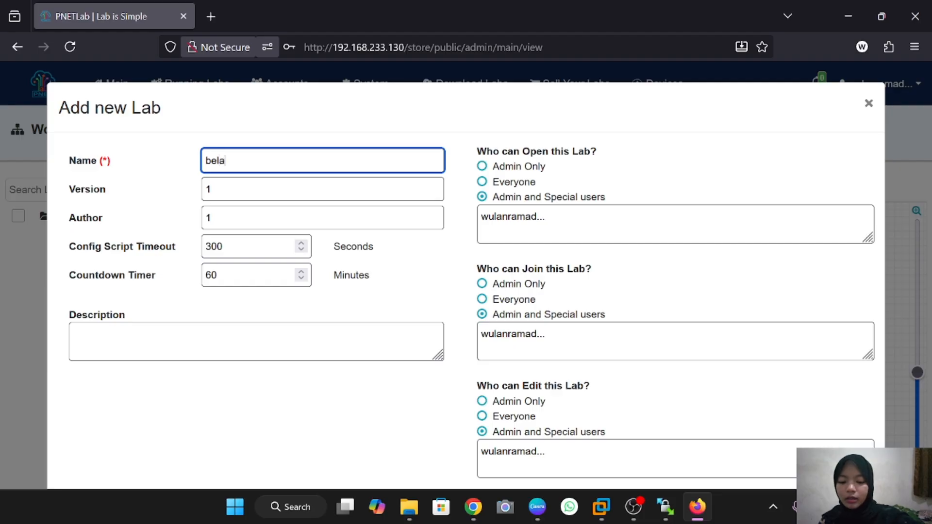
pyautogui.write('jar mik')
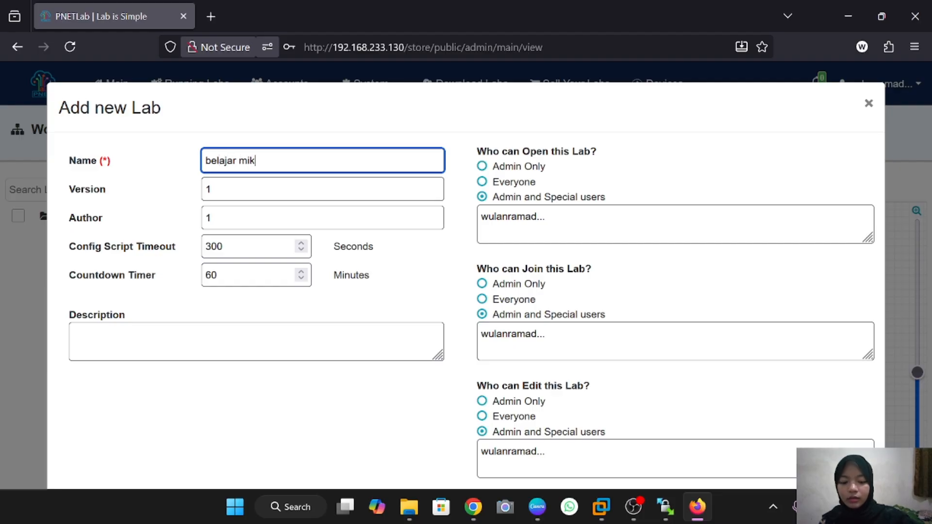
pyautogui.write('rotik dasar')
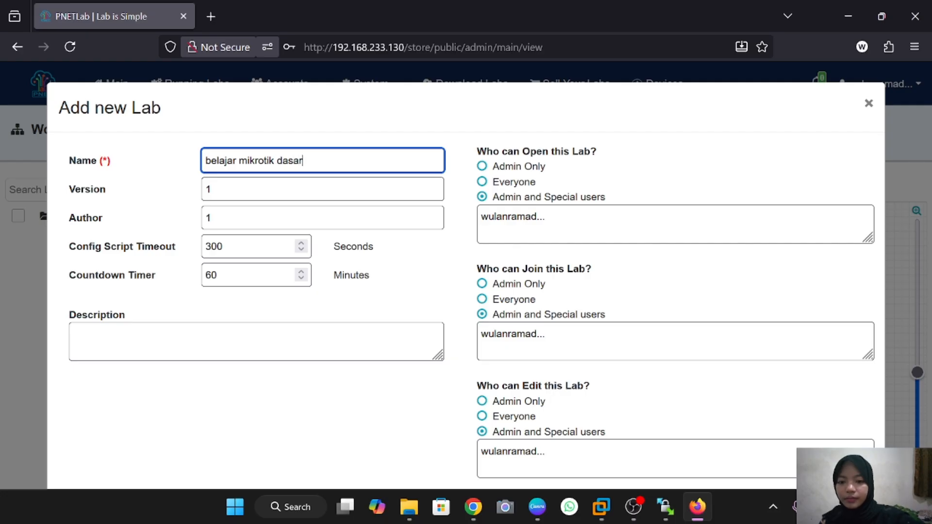
pyautogui.scroll(-2, 466, 271)
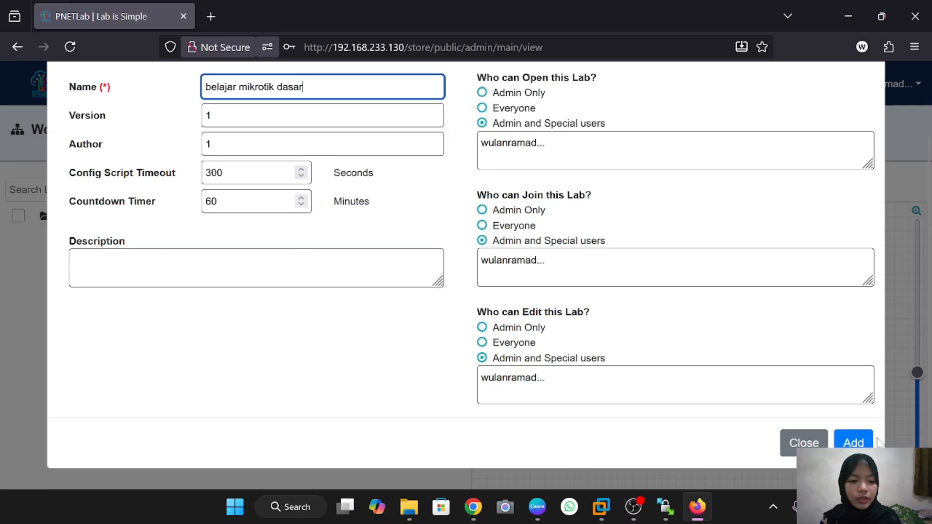
pyautogui.click(855, 443)
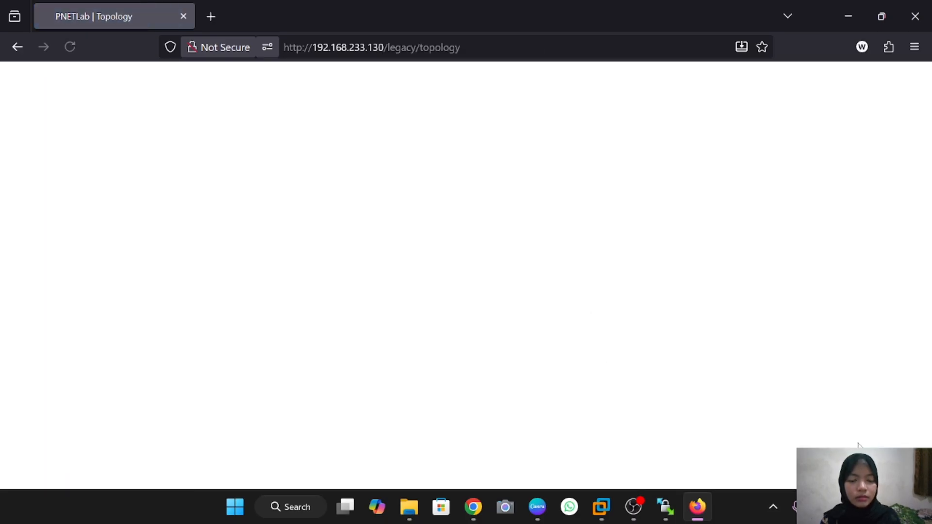
# Add a MikroTik RouterOS node to the canvas with its Qemu Options field cleared
pyautogui.rightClick(403, 297)
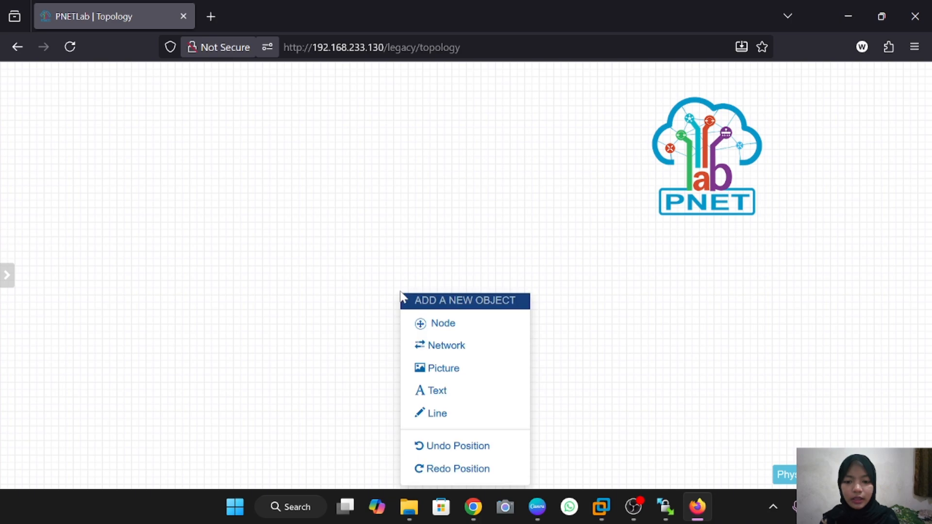
pyautogui.click(438, 323)
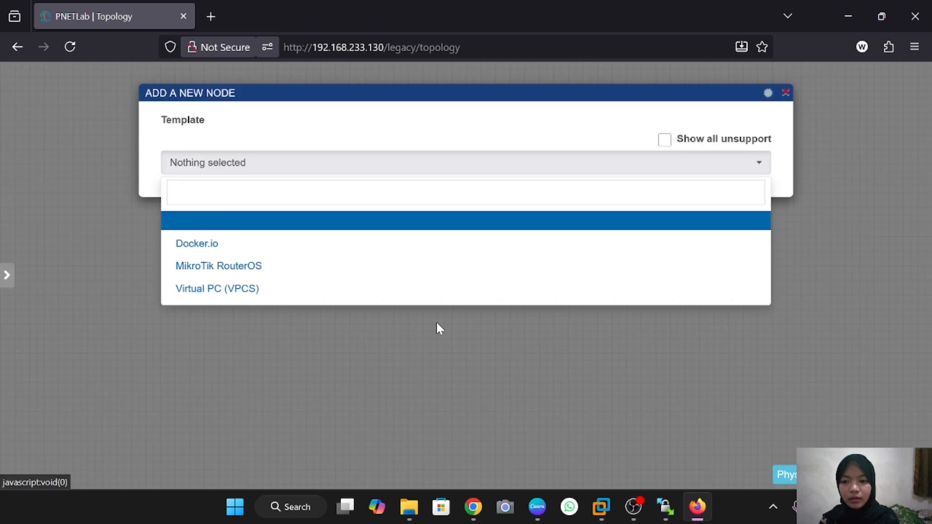
pyautogui.click(237, 268)
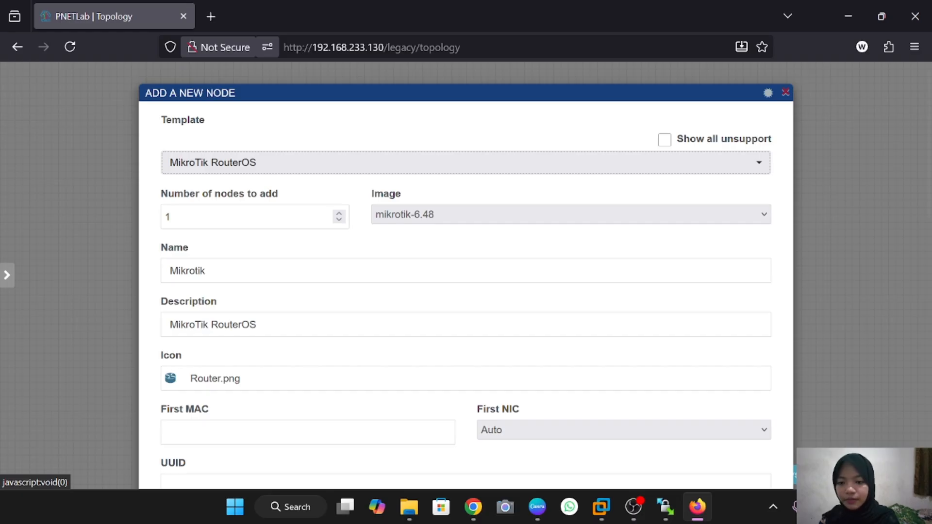
pyautogui.scroll(-8, 238, 271)
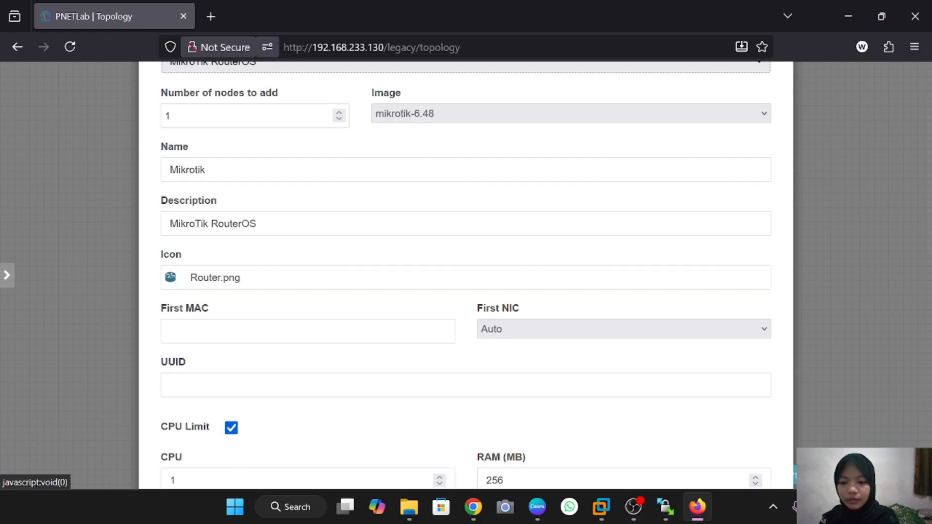
pyautogui.scroll(-3, 237, 272)
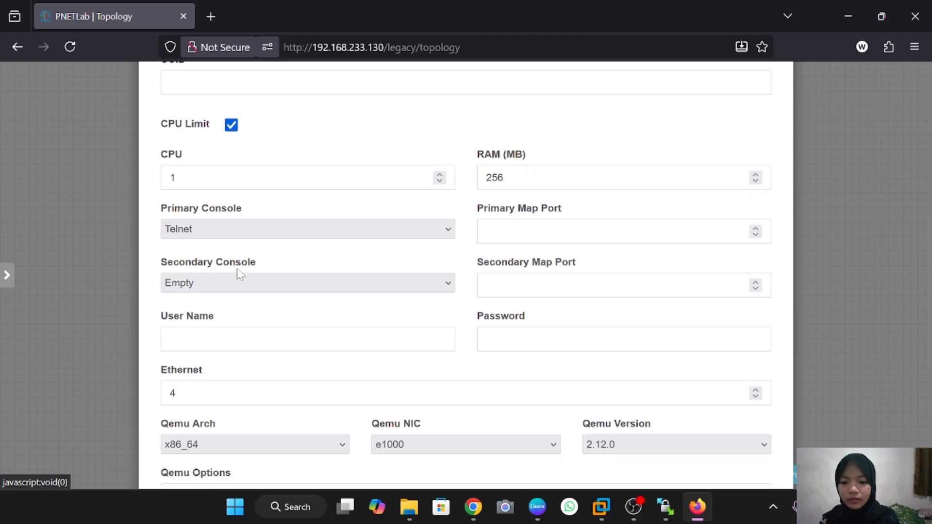
pyautogui.scroll(-1, 239, 273)
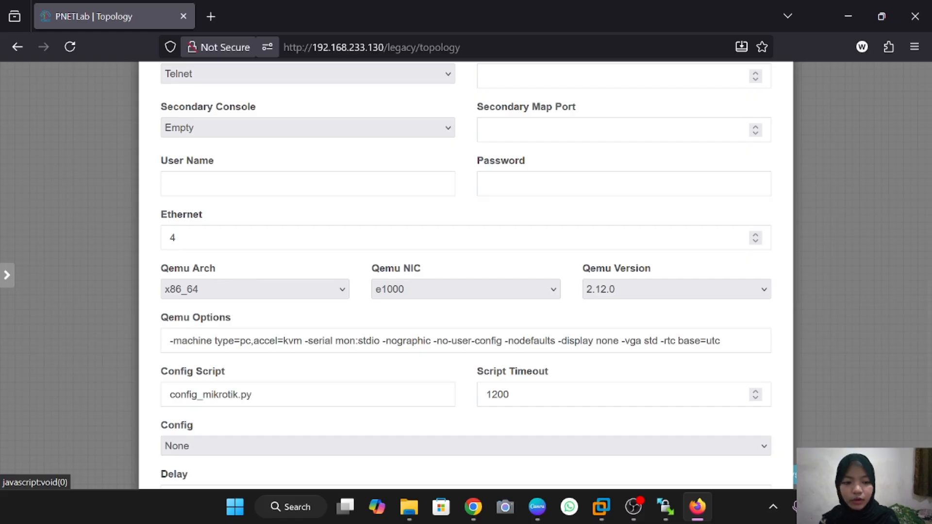
pyautogui.moveTo(720, 341); pyautogui.dragTo(169, 341)
pyautogui.press('BackSpace')
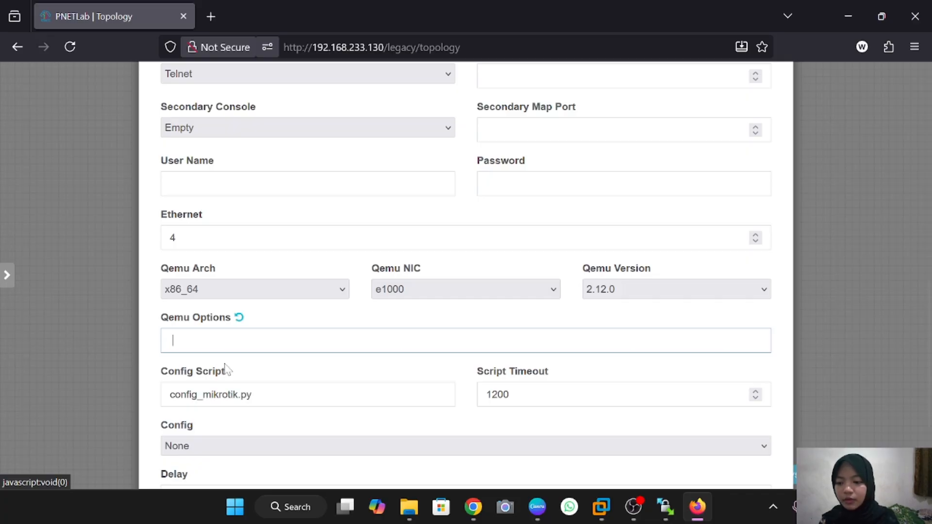
pyautogui.scroll(-3, 231, 368)
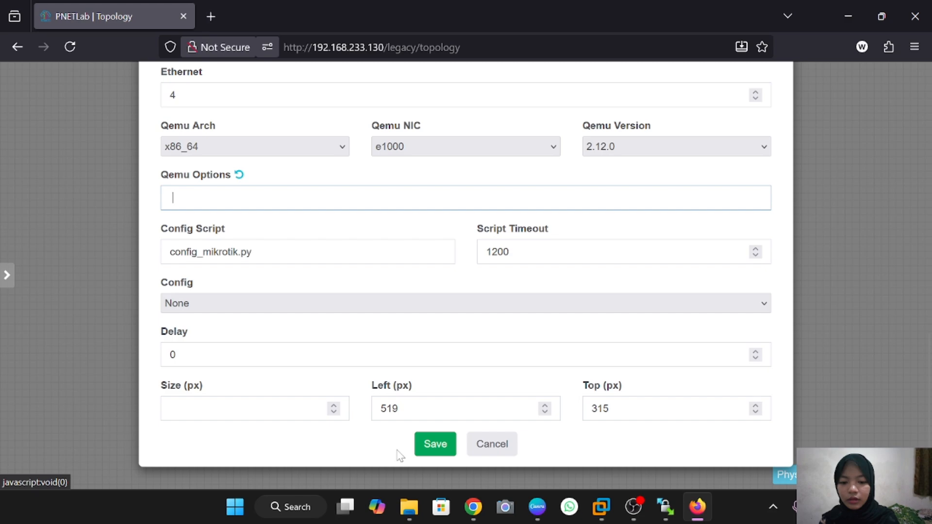
pyautogui.click(433, 444)
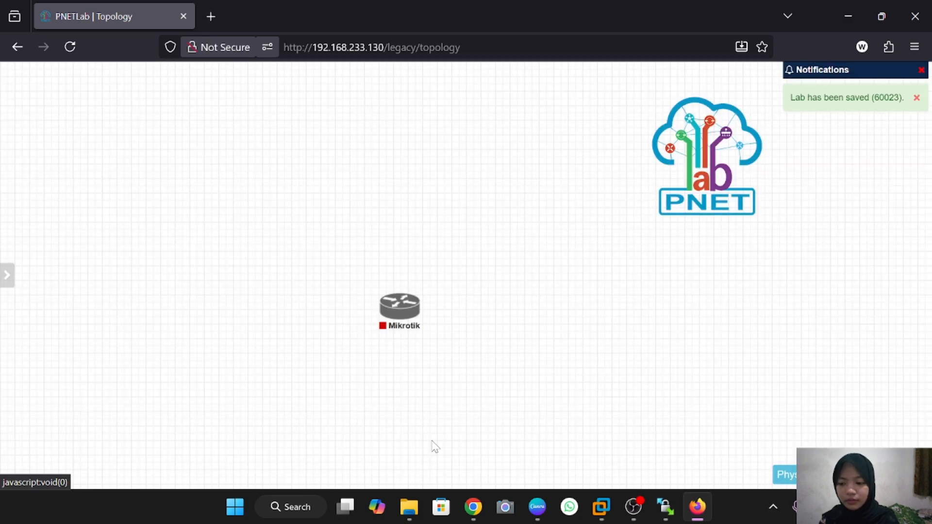
# Add a network named ISP of type Management(Cloud0) beside the Mikrotik router
pyautogui.rightClick(523, 307)
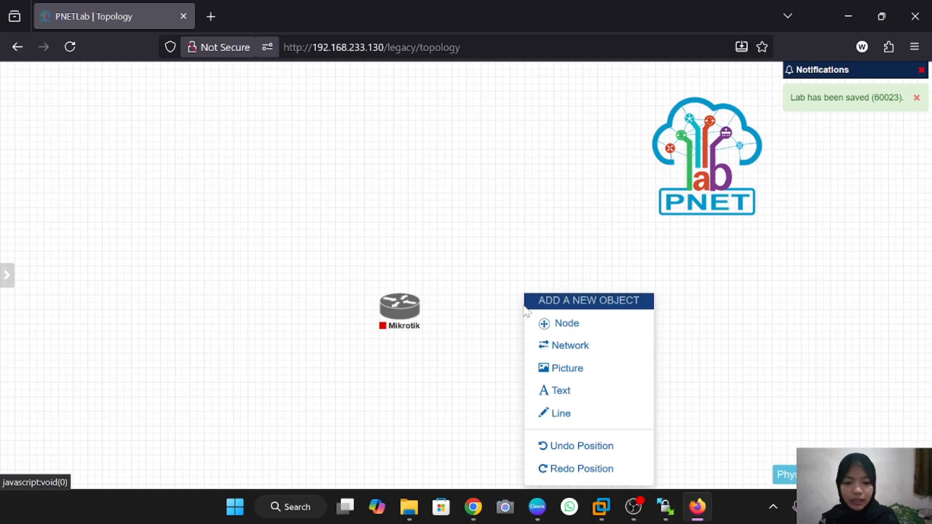
pyautogui.click(569, 346)
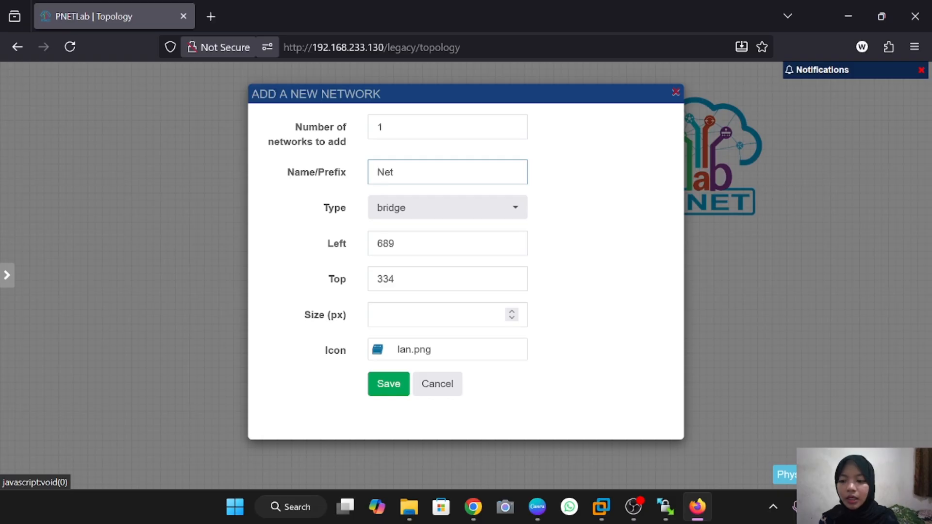
pyautogui.write('IS')
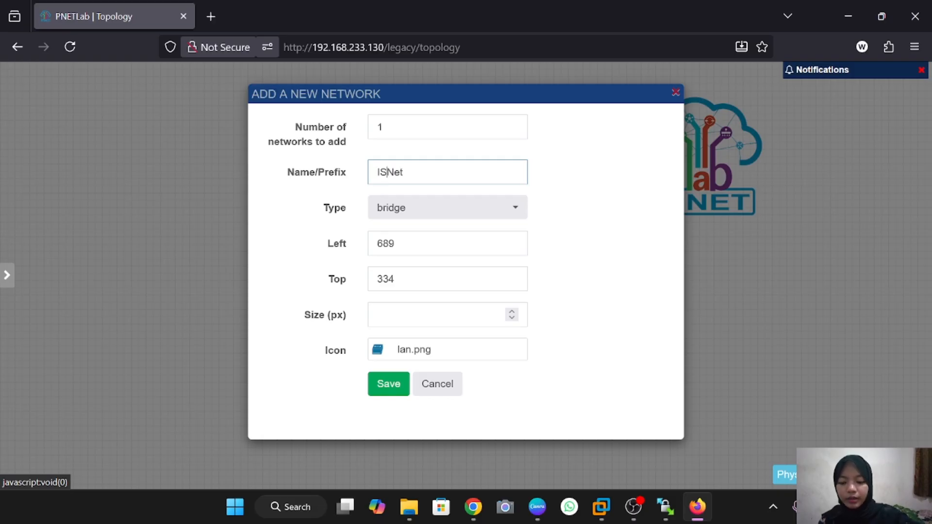
pyautogui.write('P')
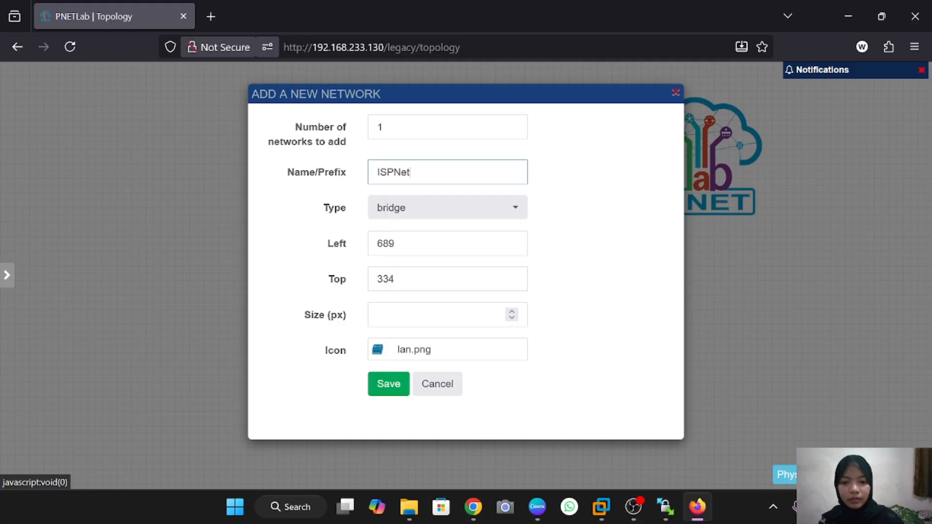
pyautogui.press('BackSpace')
pyautogui.press('BackSpace')
pyautogui.press('BackSpace')
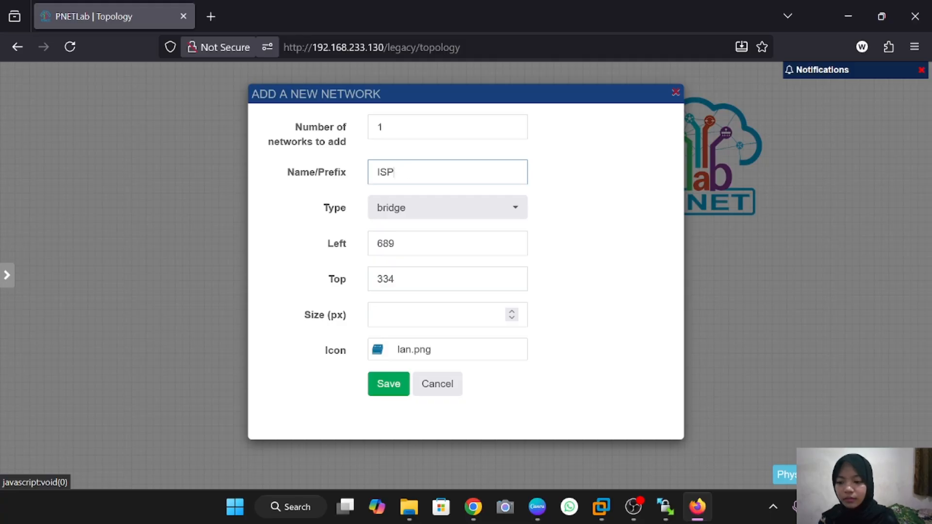
pyautogui.click(492, 212)
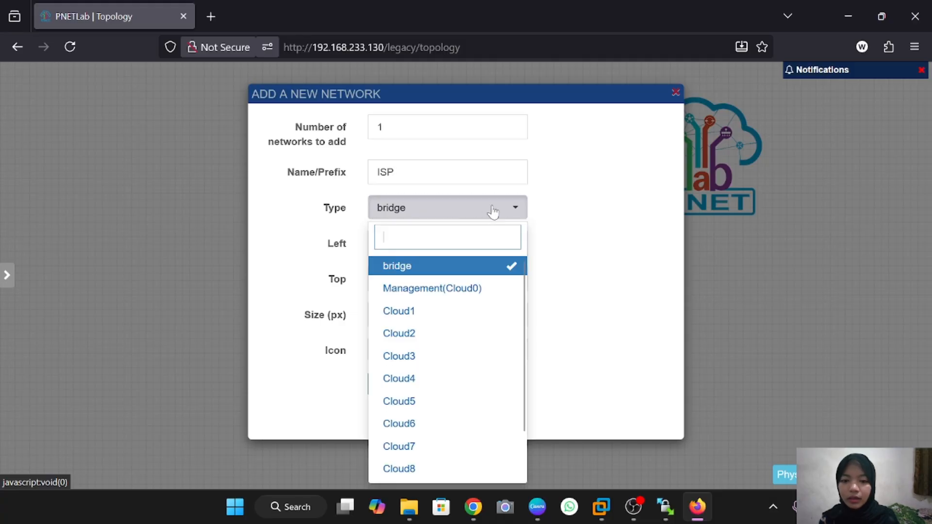
pyautogui.click(474, 294)
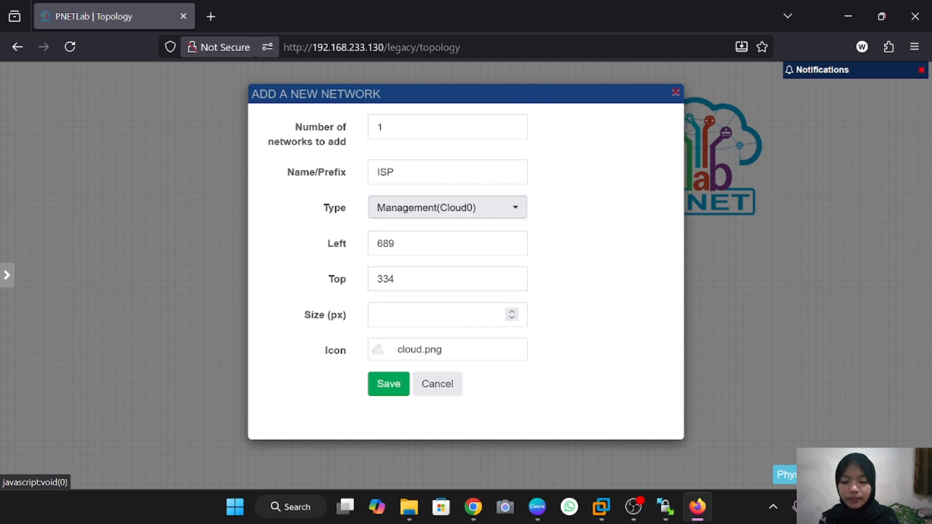
pyautogui.click(387, 383)
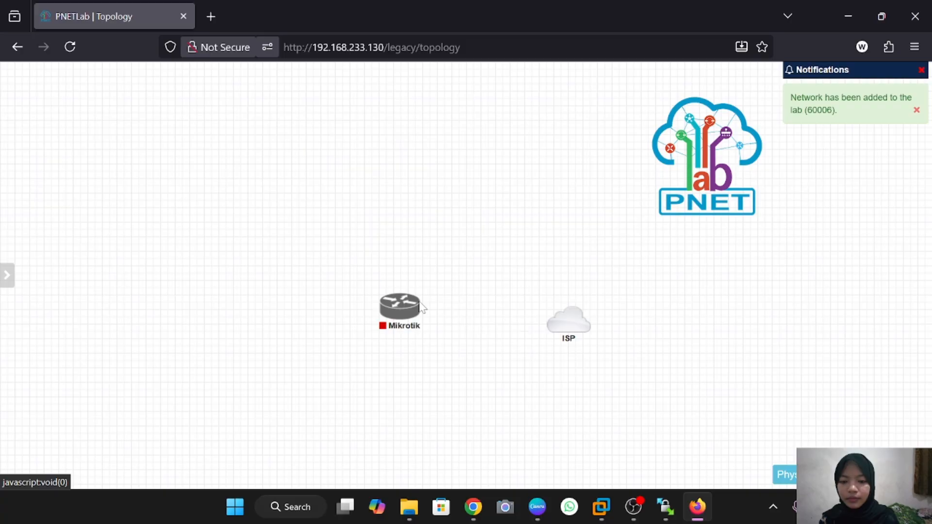
# Start Mikrotik, link its eth1 to the ISP cloud, and move both nodes up-left
pyautogui.moveTo(391, 310)
pyautogui.click(388, 286)
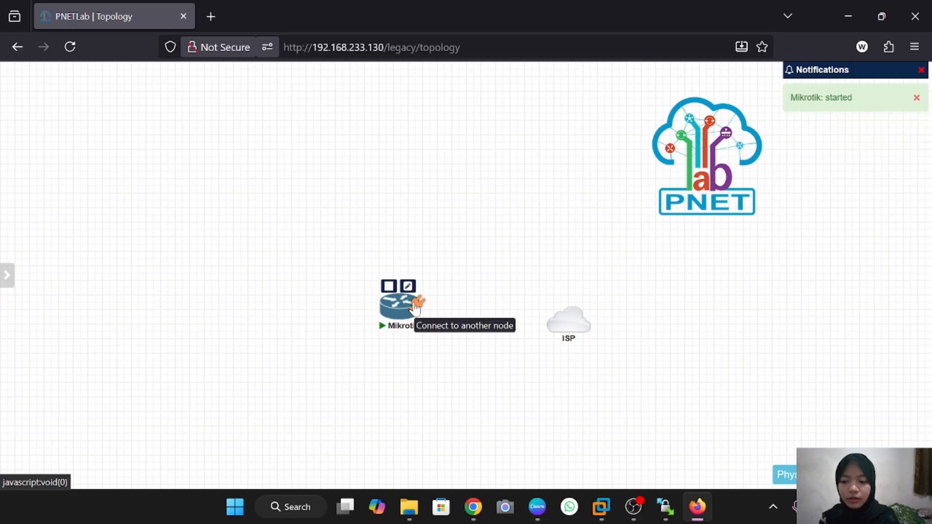
pyautogui.moveTo(415, 308); pyautogui.dragTo(562, 322)
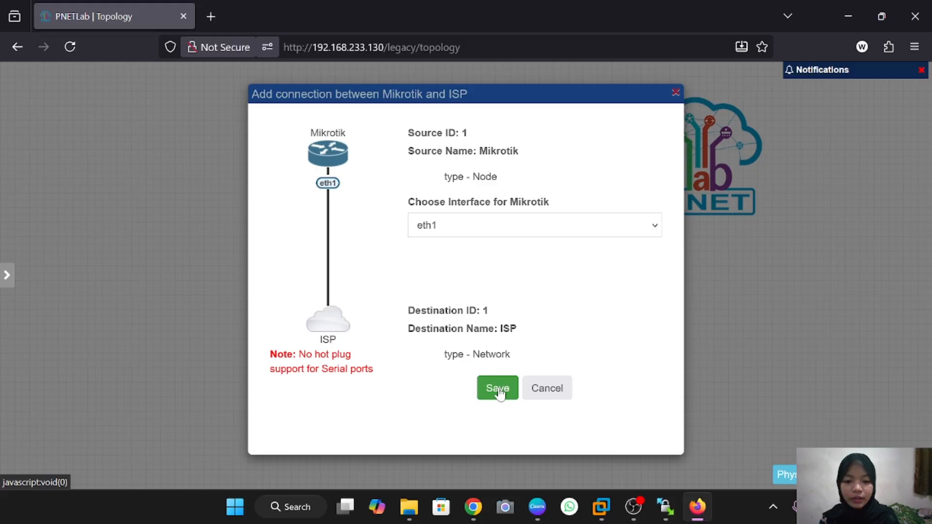
pyautogui.click(500, 391)
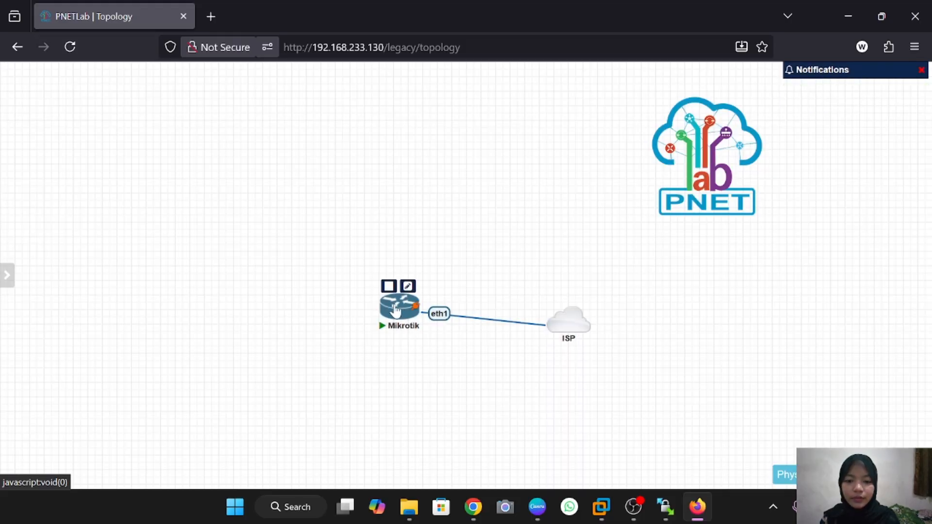
pyautogui.moveTo(397, 312); pyautogui.dragTo(309, 256)
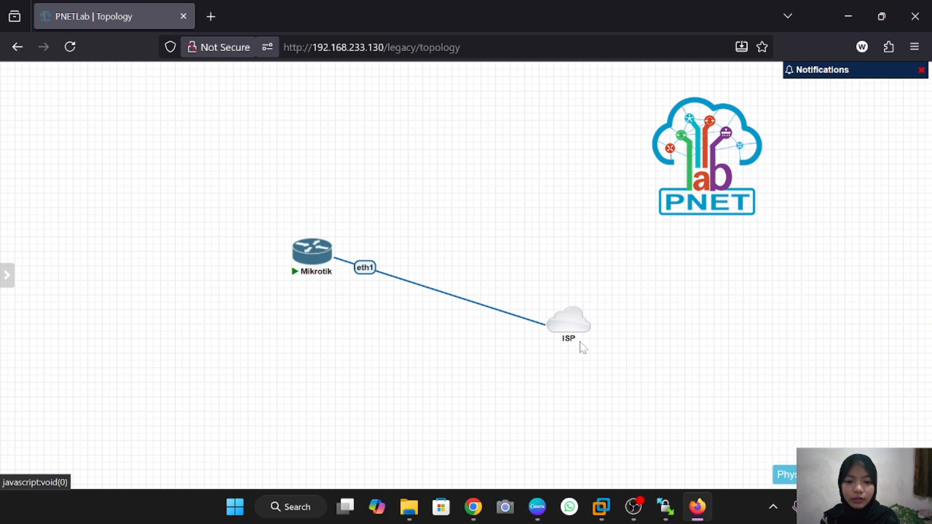
pyautogui.moveTo(579, 327); pyautogui.dragTo(469, 265)
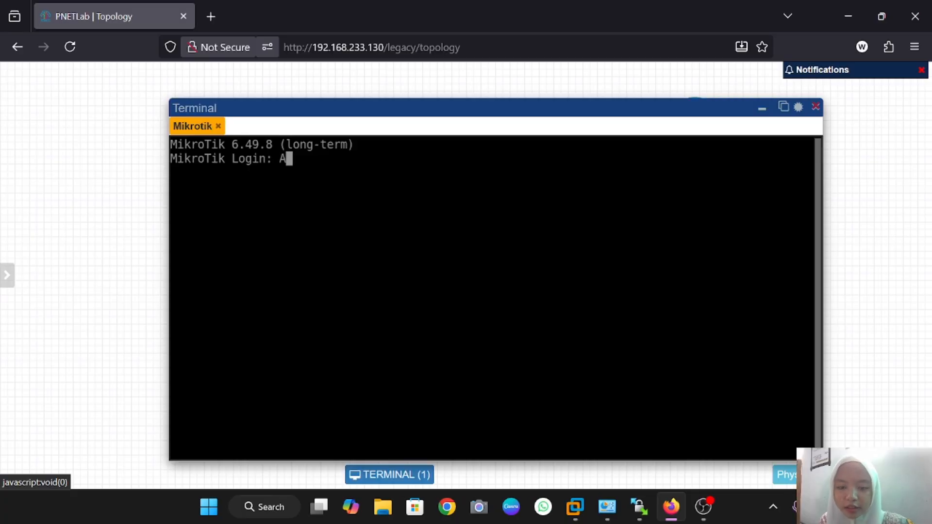
# Log in to the MikroTik console as admin, accept the license, and skip the password change
pyautogui.write('admin')
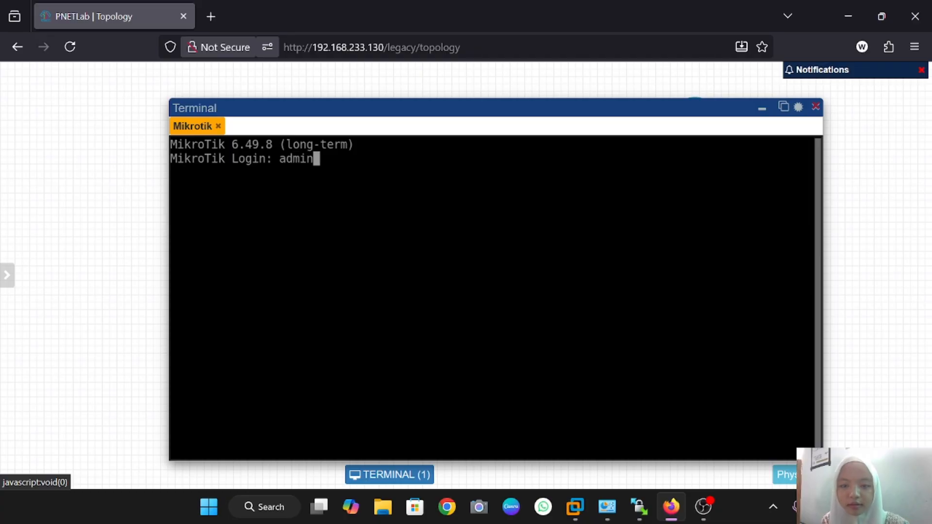
pyautogui.press('Return')
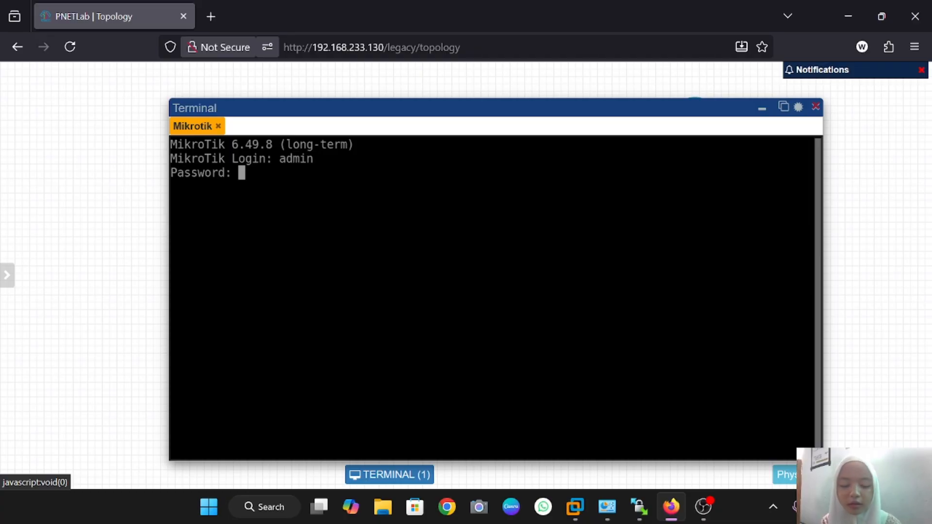
pyautogui.press('Return')
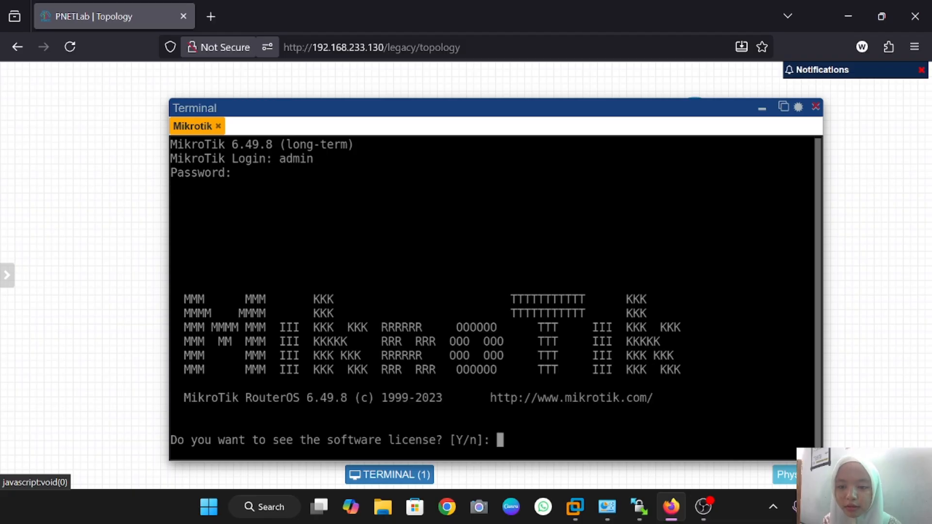
pyautogui.press('Return')
pyautogui.press('Return')
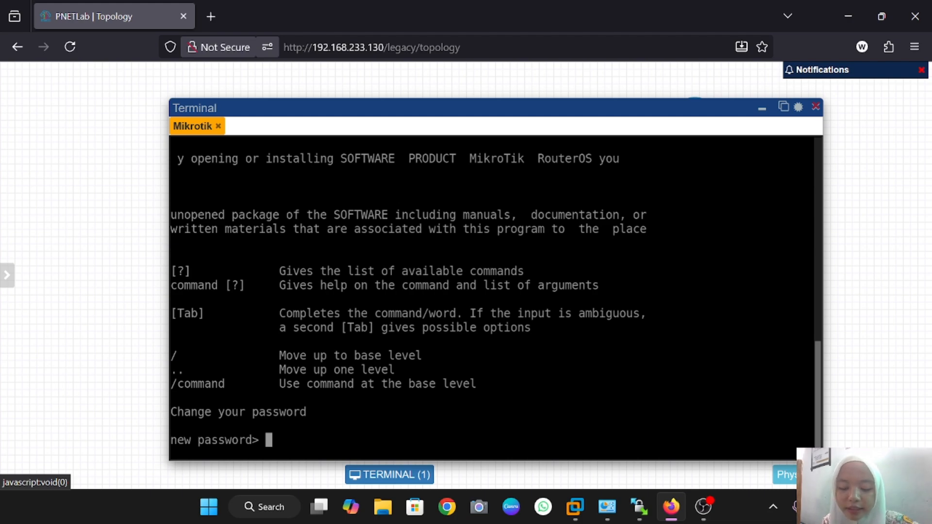
pyautogui.hotkey('ctrl', 'c')
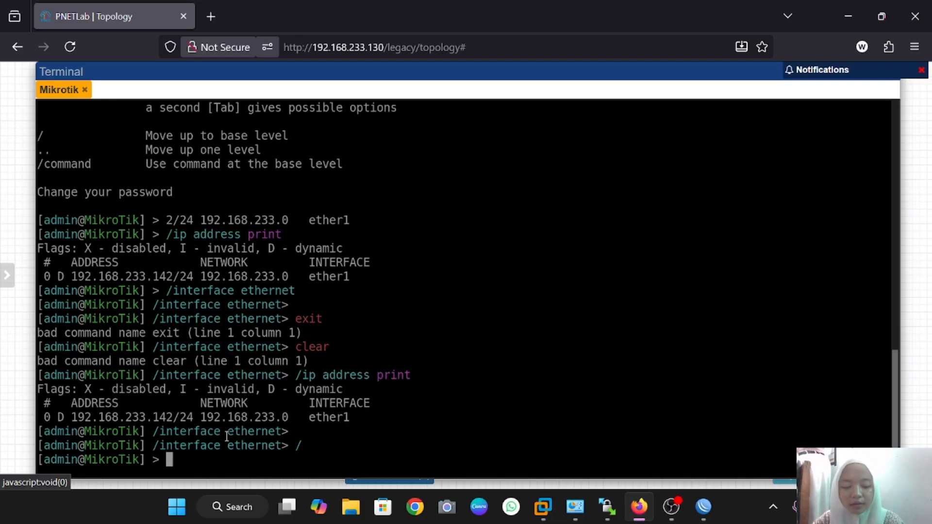
# Run /interface ethernet print and copy ether1's MAC address 50:6A:F7:00:01:00
pyautogui.write('/')
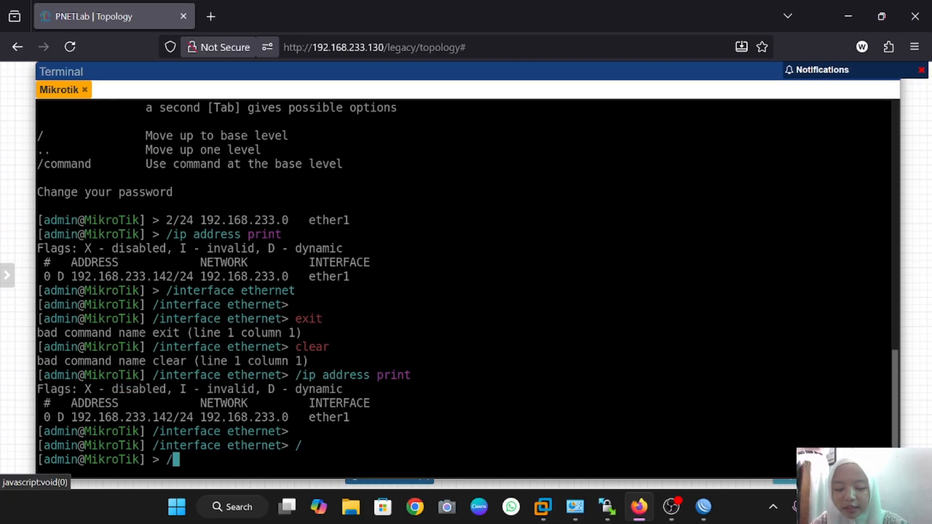
pyautogui.write('intern')
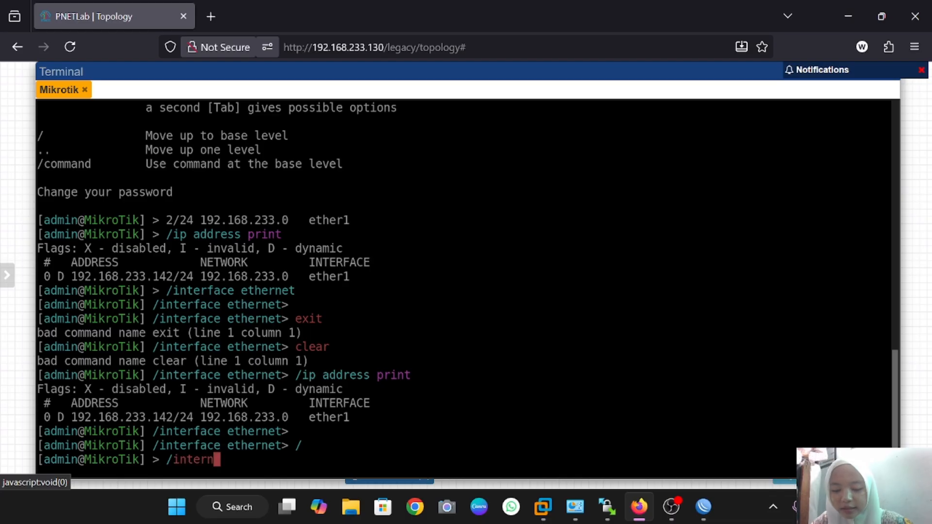
pyautogui.press('BackSpace')
pyautogui.write('face')
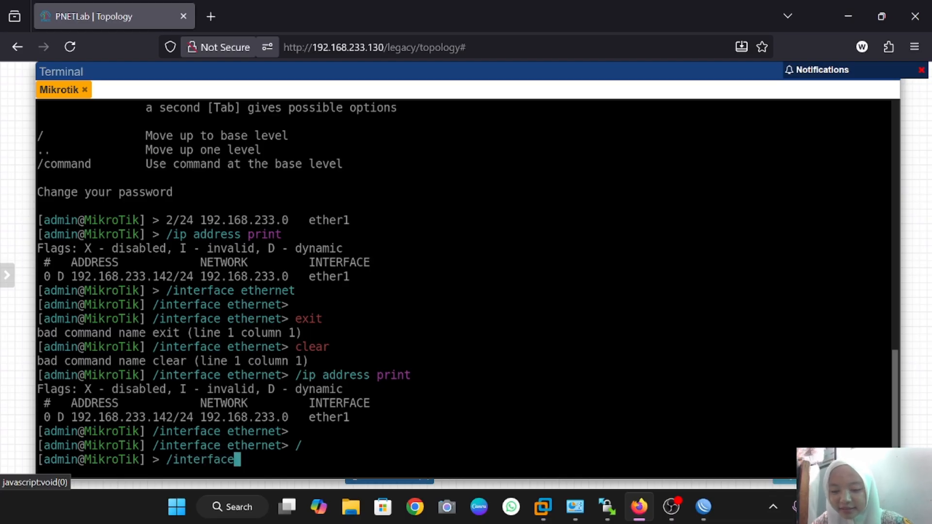
pyautogui.write(' ether')
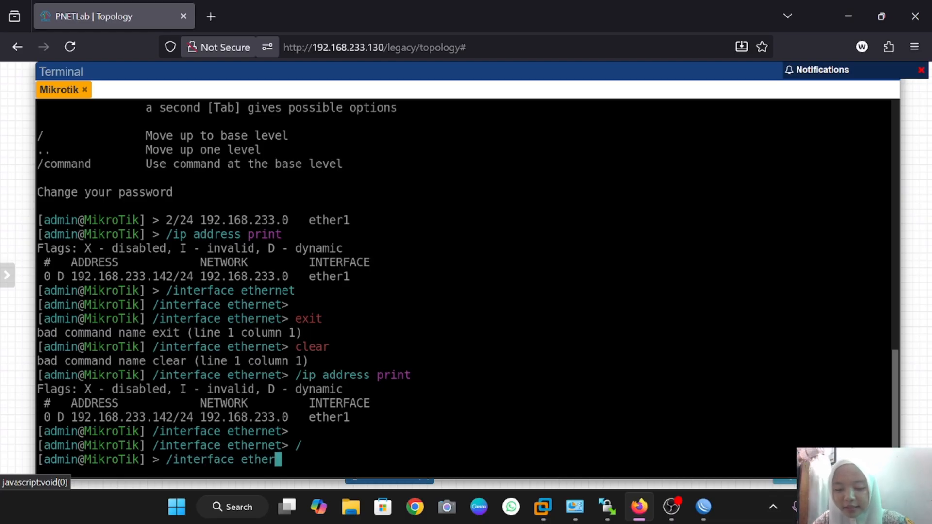
pyautogui.write('net p')
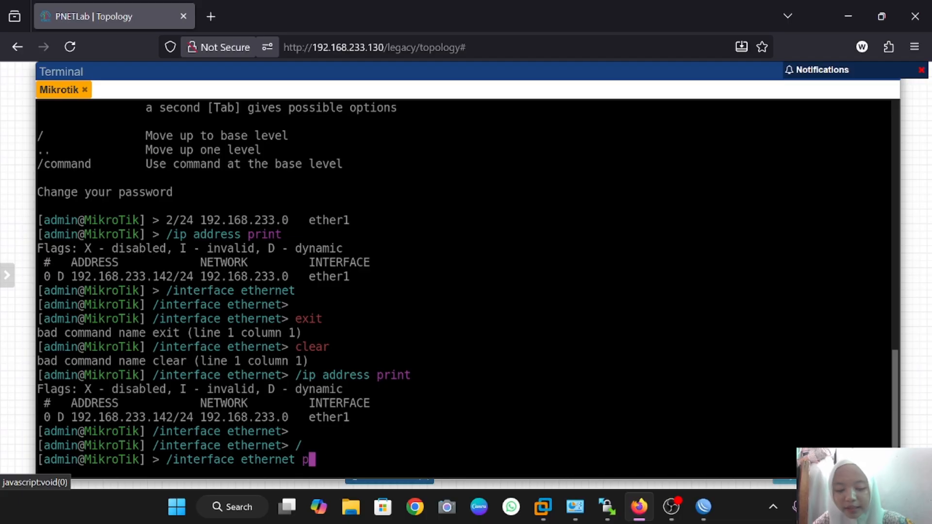
pyautogui.write('rint')
pyautogui.press('Return')
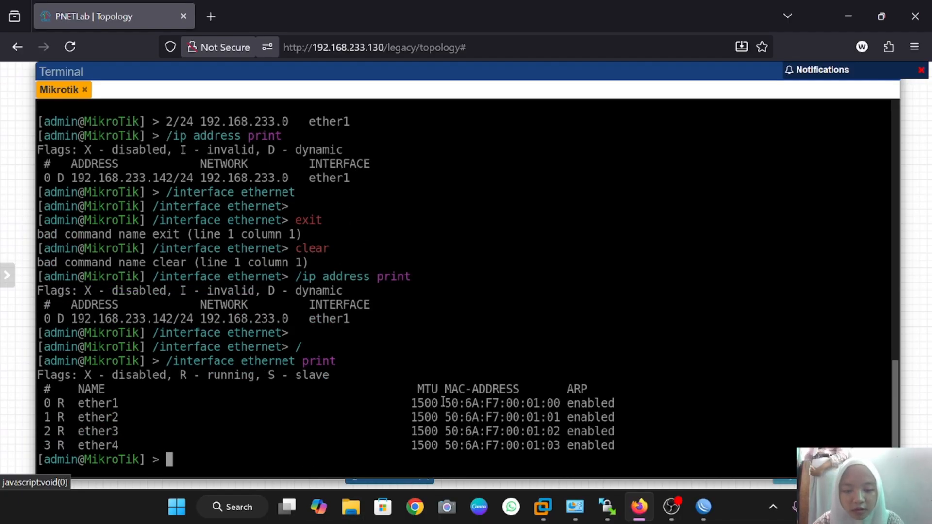
pyautogui.moveTo(443, 402); pyautogui.dragTo(563, 403)
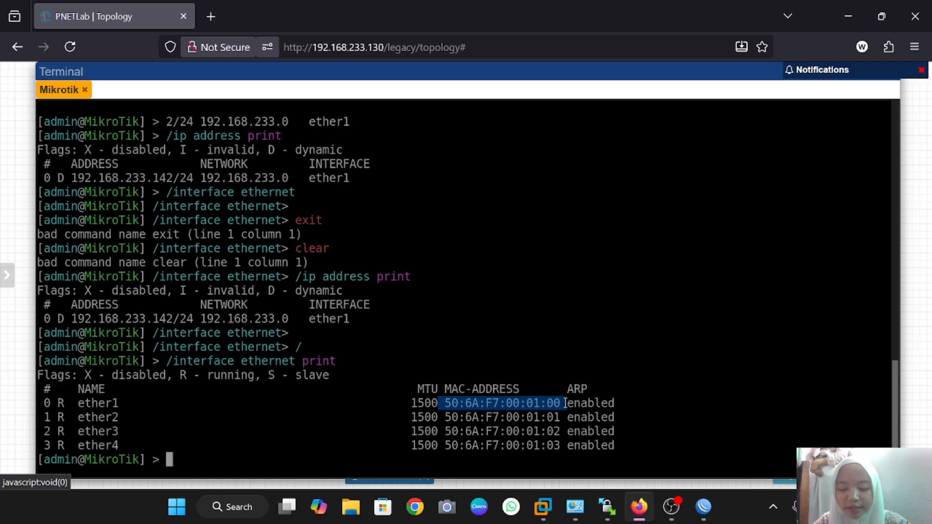
pyautogui.hotkey('ctrl', 'c')
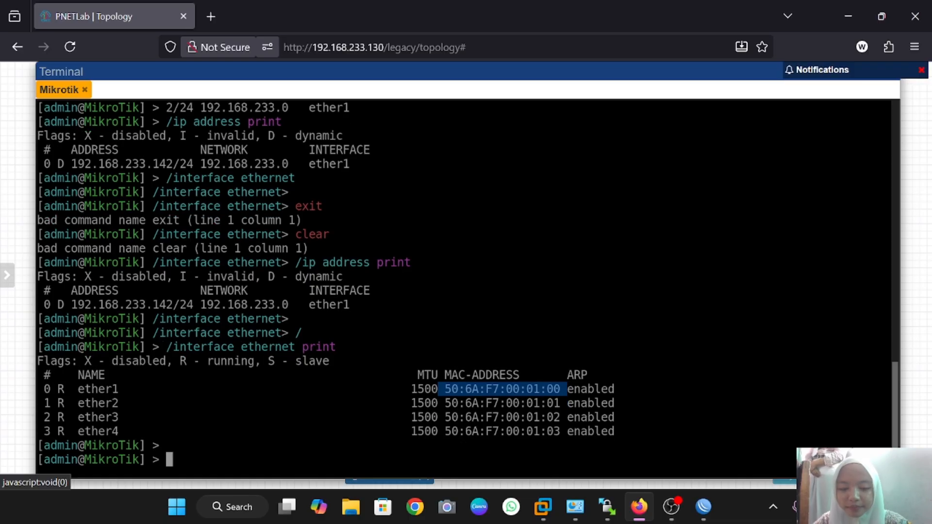
# Connect WinBox as admin to MAC 50:6A:F7:00:01:00, reaching the expired-password prompt
pyautogui.click(702, 516)
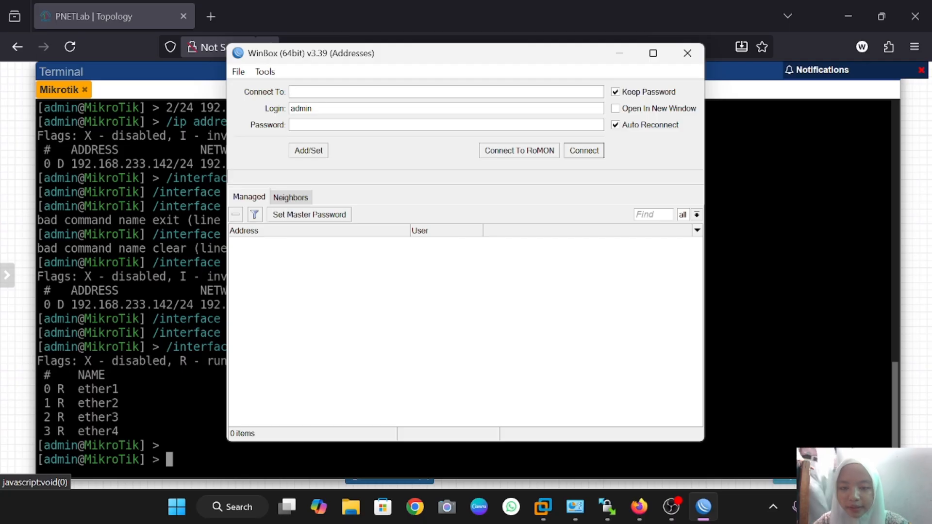
pyautogui.hotkey('ctrl', 'v')
pyautogui.press('super+Up')
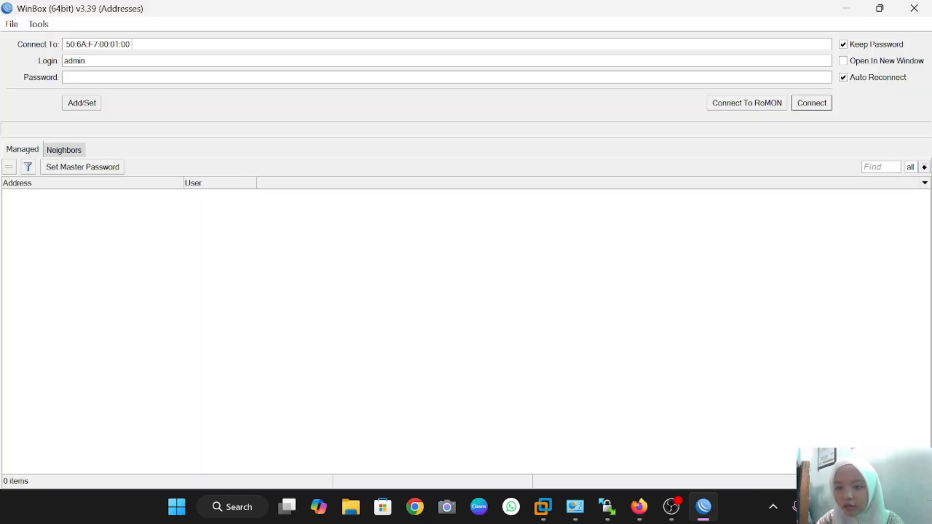
pyautogui.click(803, 108)
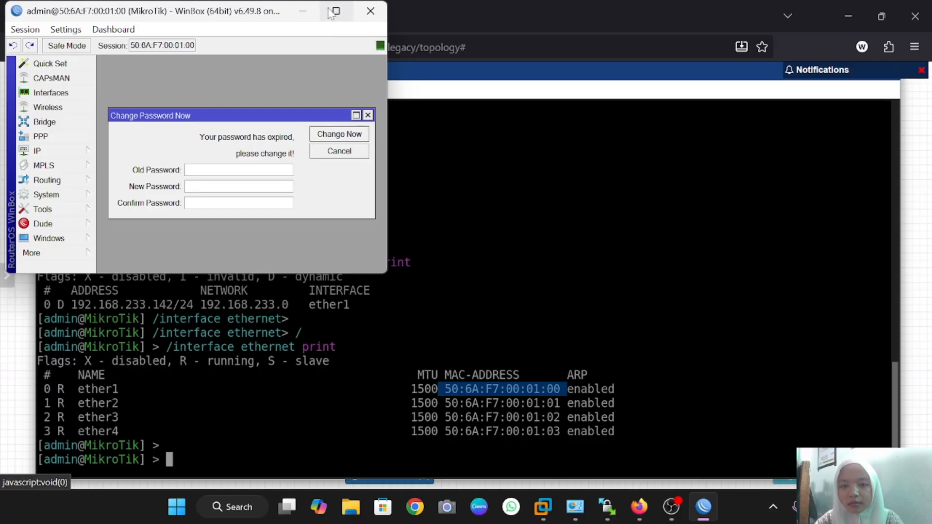
# Open the IP > Addresses entry 192.168.233.142/24 on ether1, showing network 192.168.233.0
pyautogui.click(333, 11)
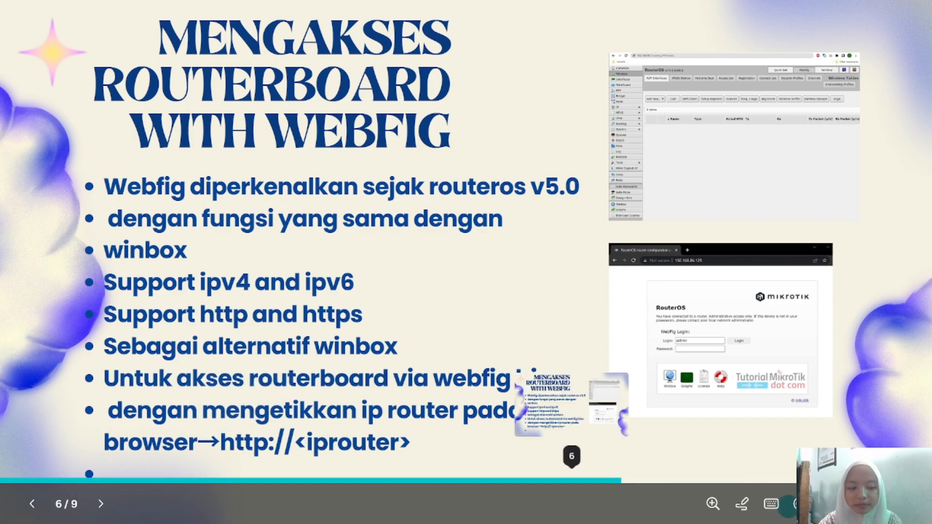
pyautogui.click(703, 509)
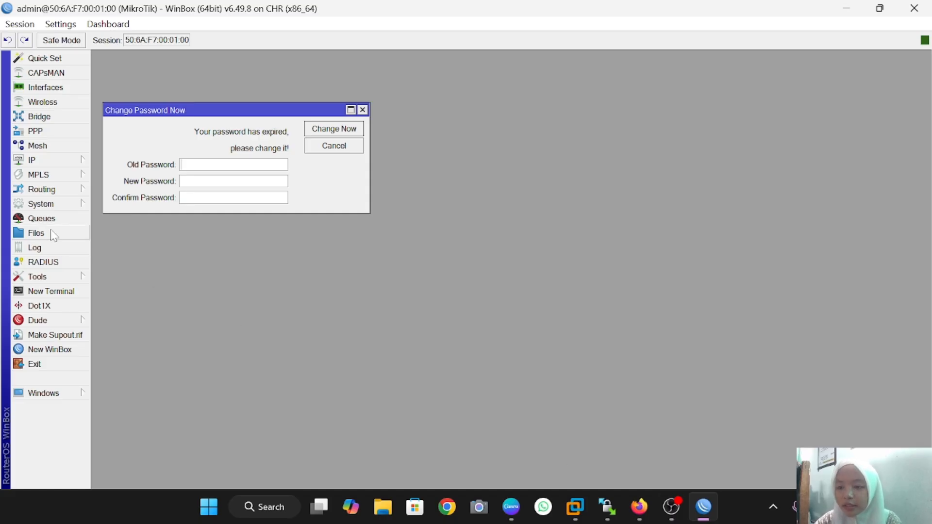
pyautogui.click(49, 161)
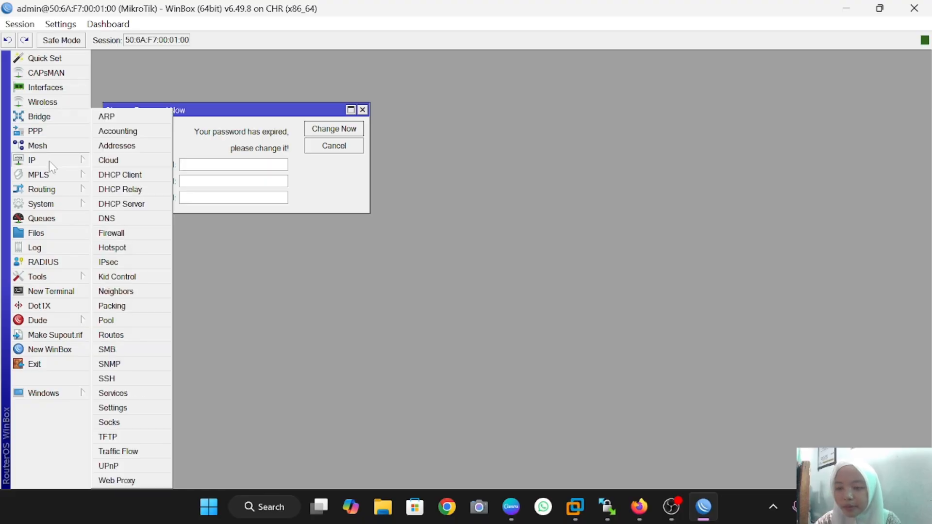
pyautogui.click(121, 147)
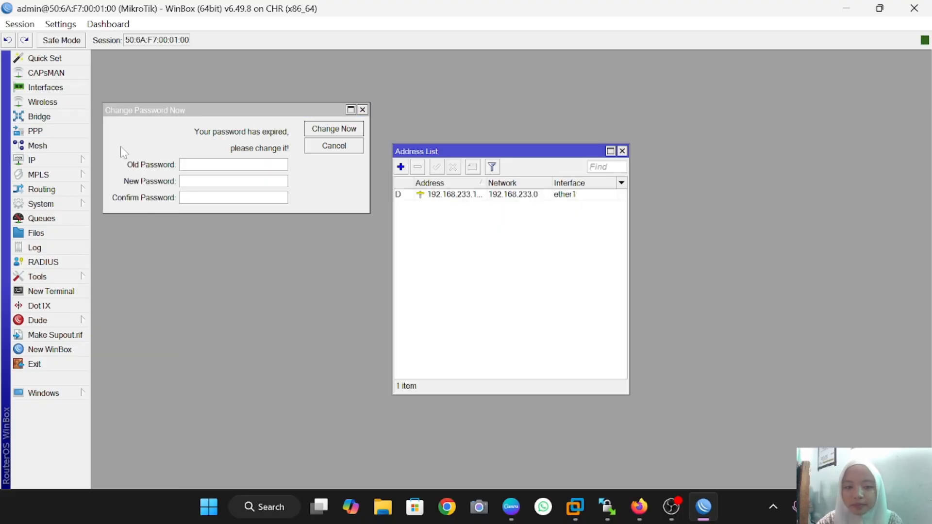
pyautogui.doubleClick(486, 194)
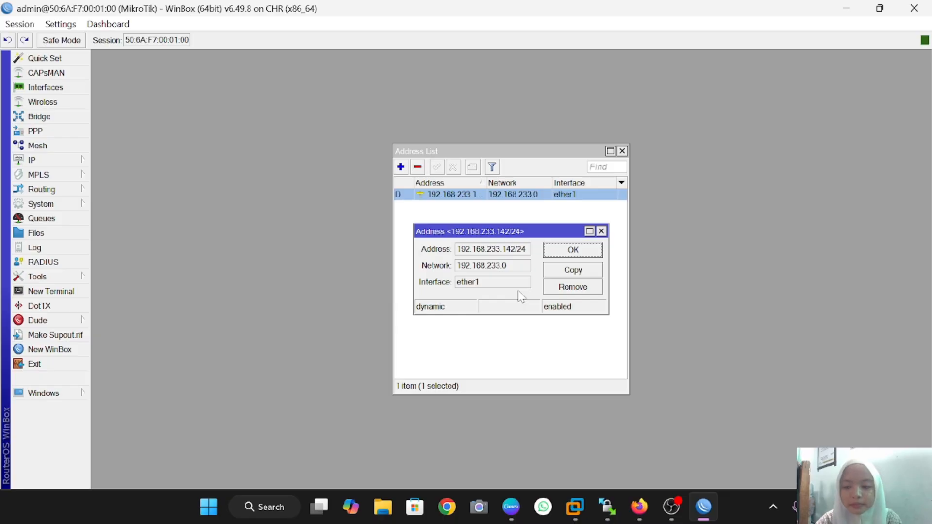
# Load WebFig at 192.168.233.142 in a new Firefox tab, then open Quick Set in WinBox
pyautogui.click(638, 507)
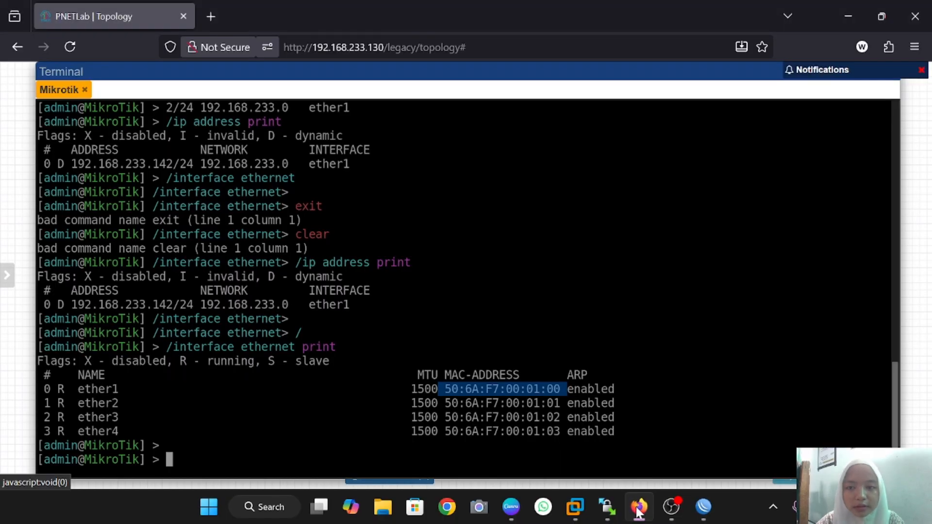
pyautogui.click(208, 20)
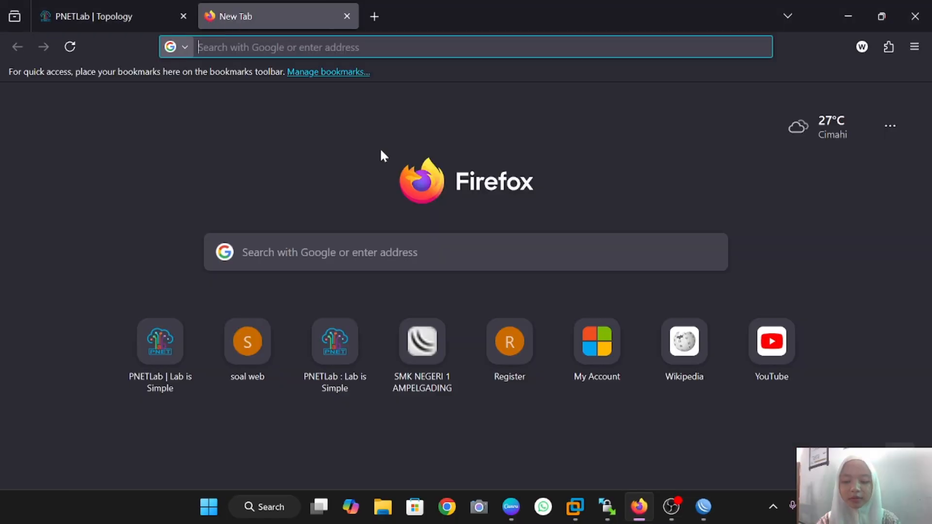
pyautogui.write('19')
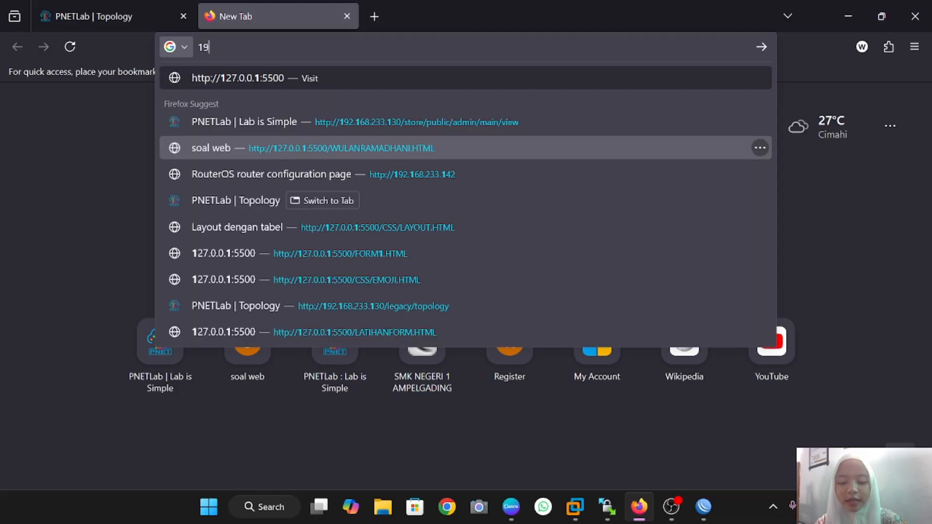
pyautogui.write('2.168.')
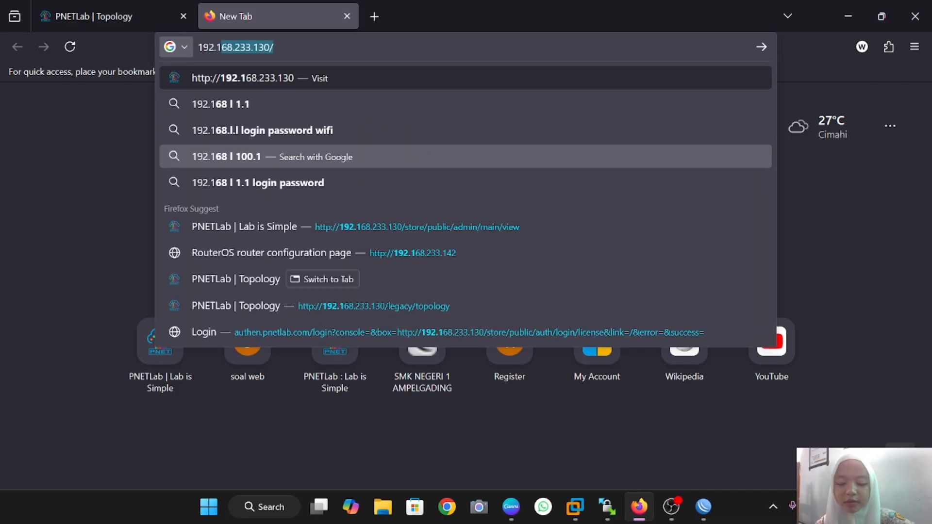
pyautogui.write('233.1')
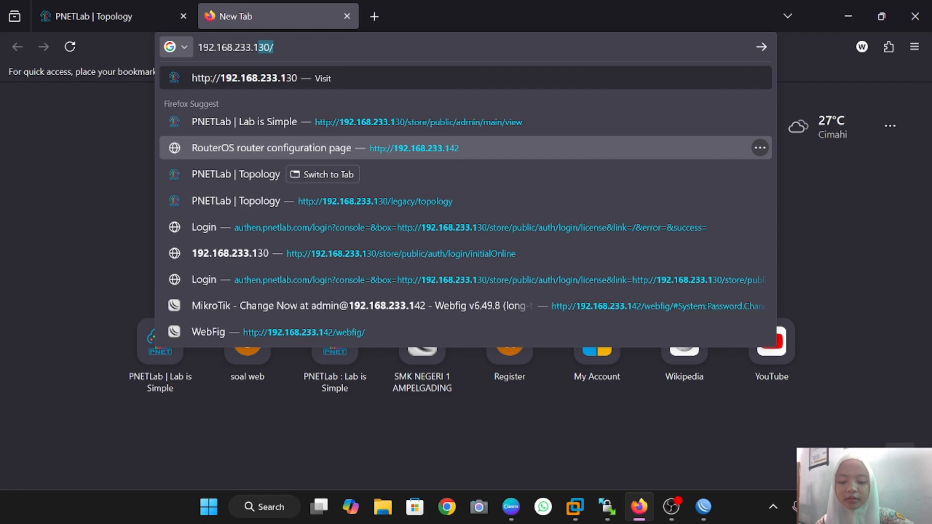
pyautogui.write('42')
pyautogui.click(381, 153)
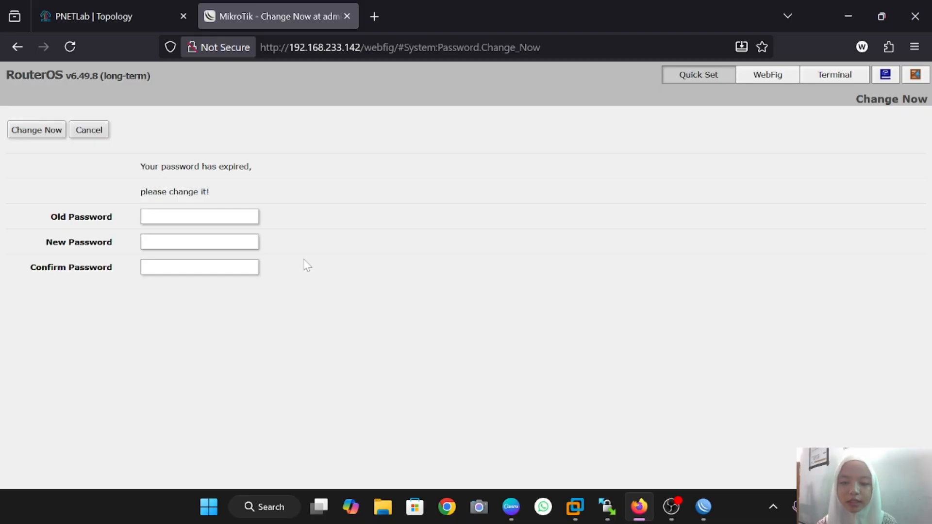
pyautogui.click(702, 511)
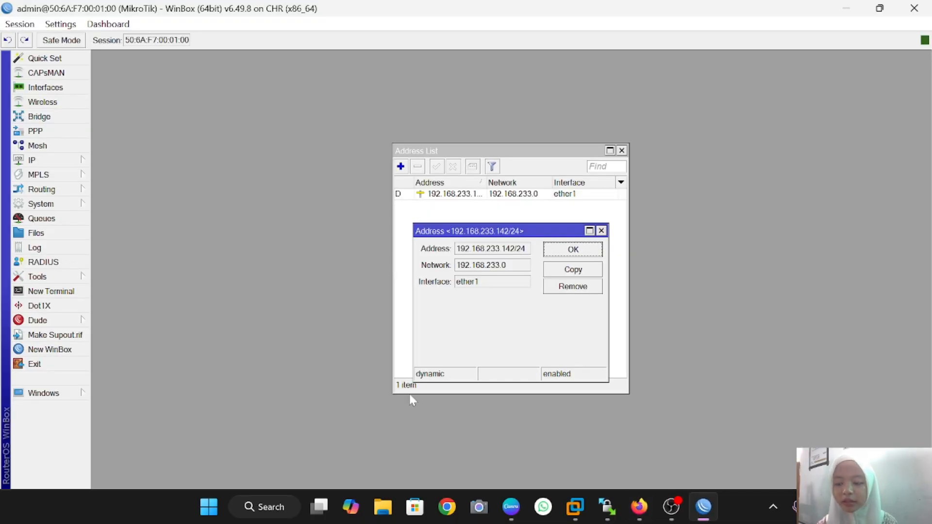
pyautogui.click(56, 62)
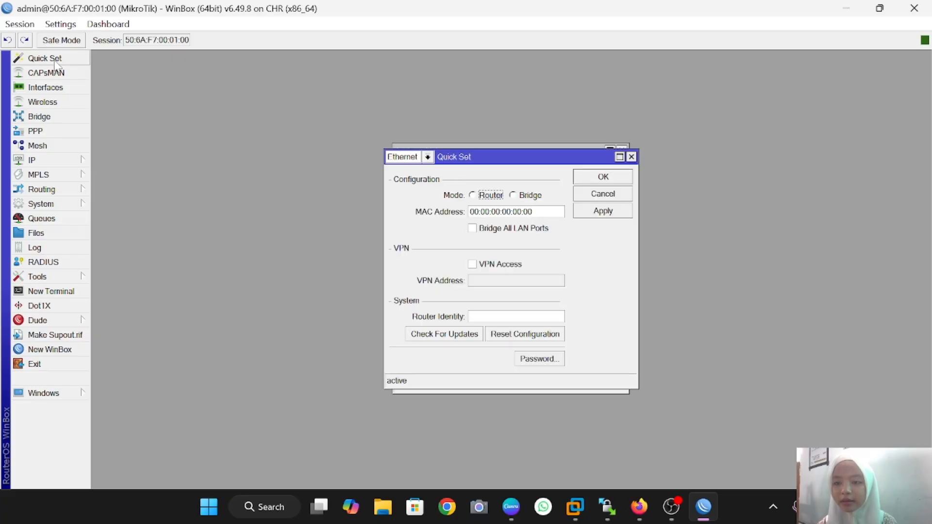